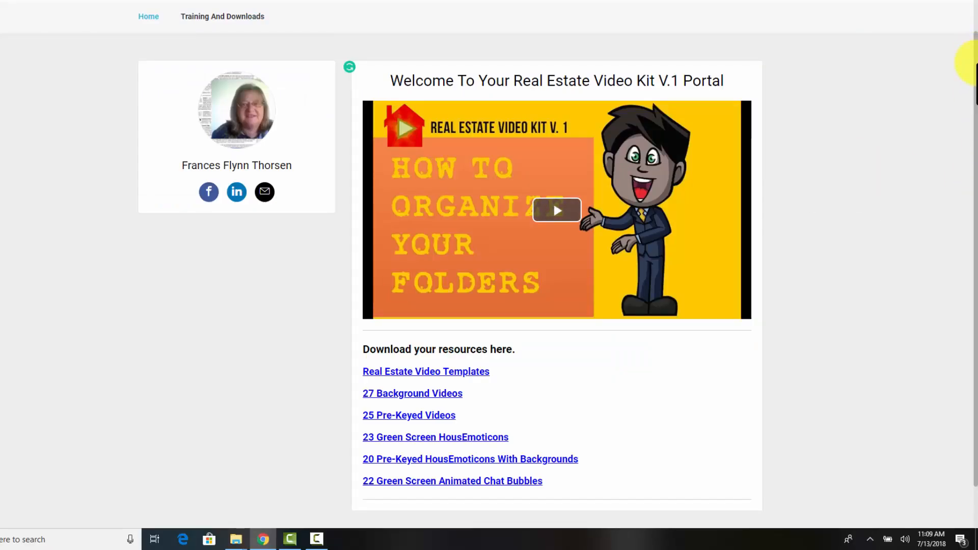
Save the file behind the Real Estate Video Templates download link to the computer
left_click_drag(975, 64, 972, 99)
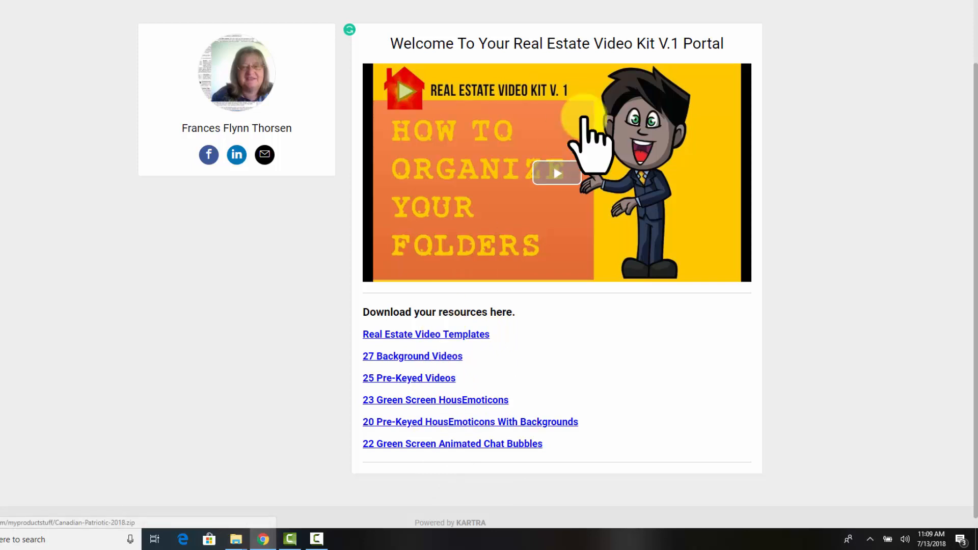
right_click(420, 338)
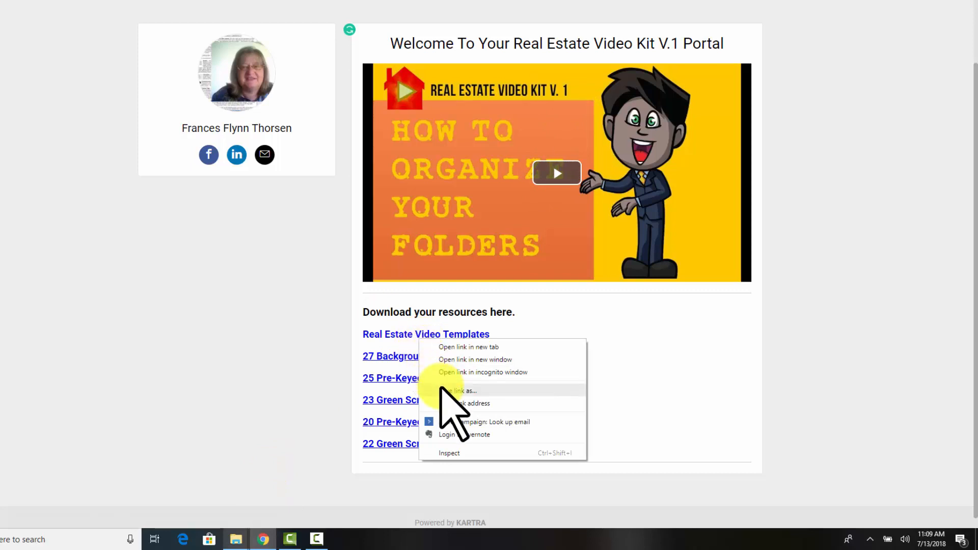
left_click(253, 368)
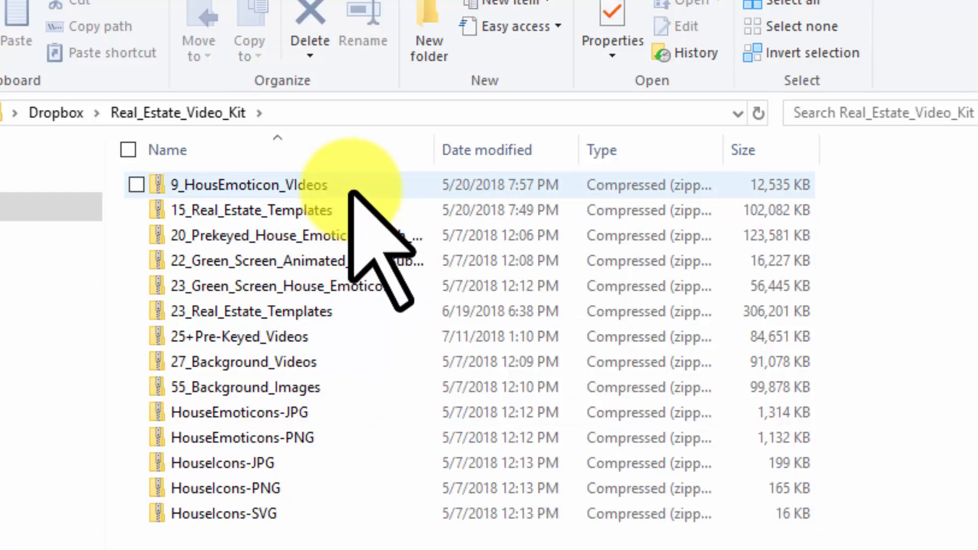
Extract the 9_HousEmoticon_VIdeos zip file into its own folder inside Real_Estate_Video_Kit and close the extracted-files window
left_click(327, 192)
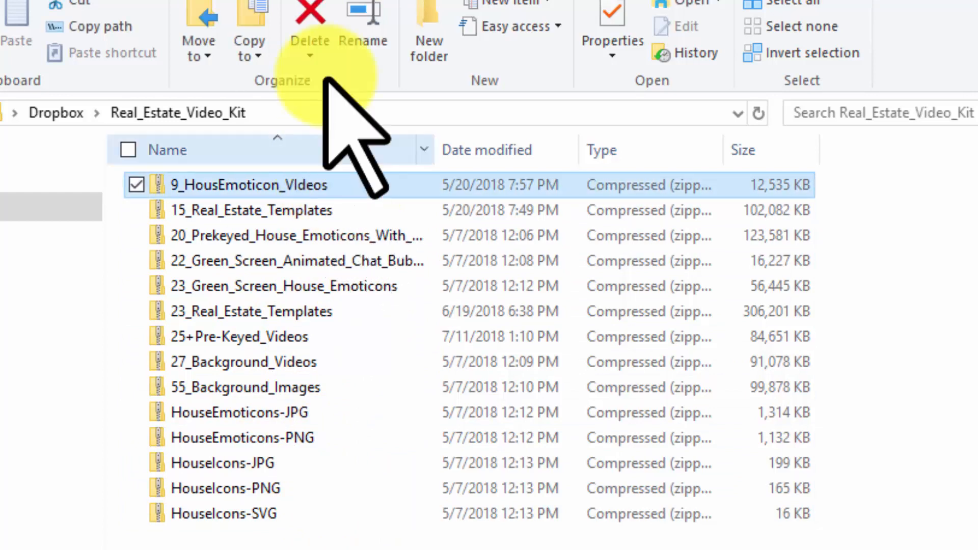
left_click(214, 1)
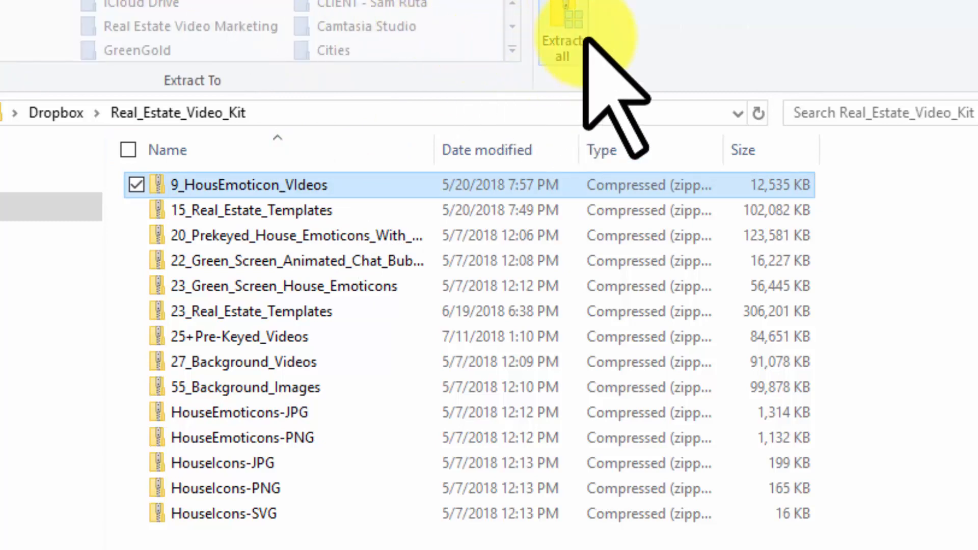
left_click(579, 36)
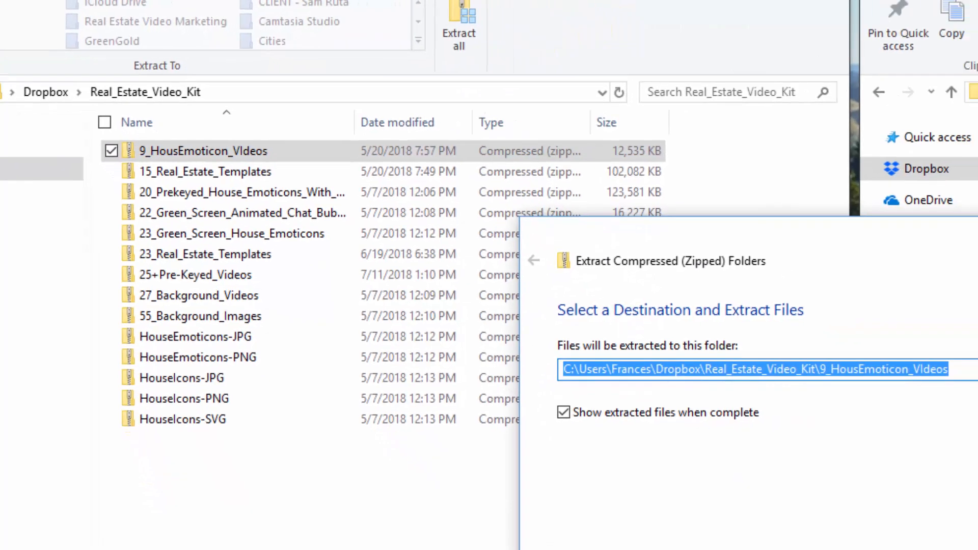
left_click(825, 532)
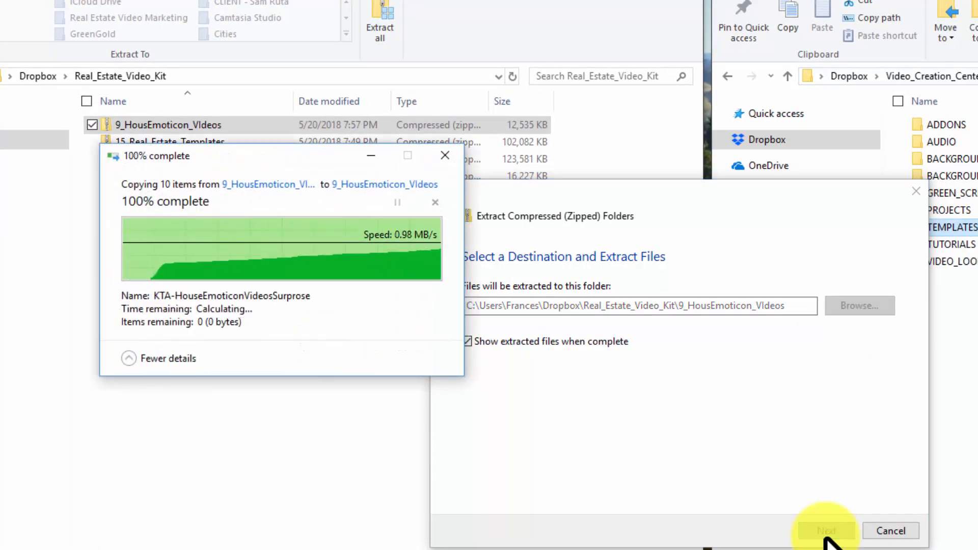
left_click(710, 1)
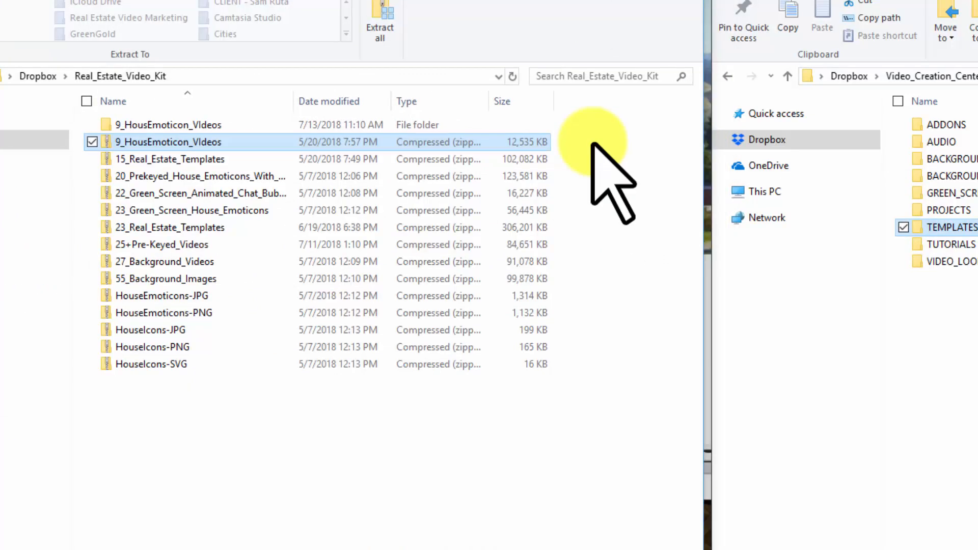
left_click(744, 549)
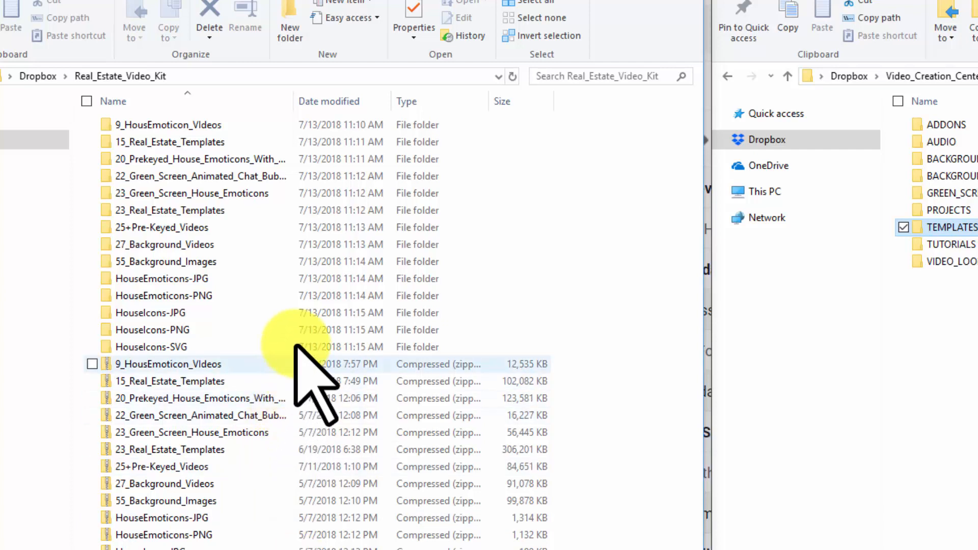
Delete all the compressed zip files from Real_Estate_Video_Kit, keeping only the extracted folders
left_click(188, 364)
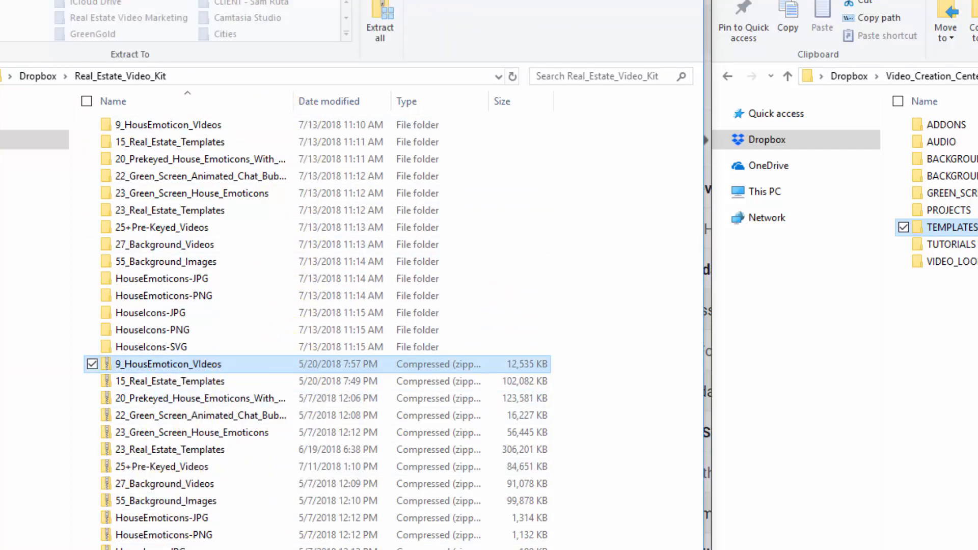
left_click(188, 549, "shift")
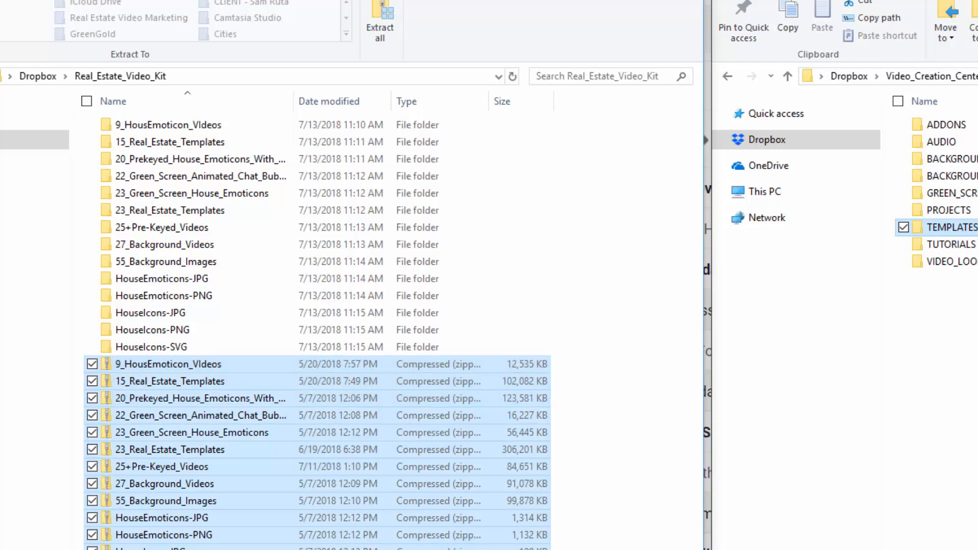
key("Delete")
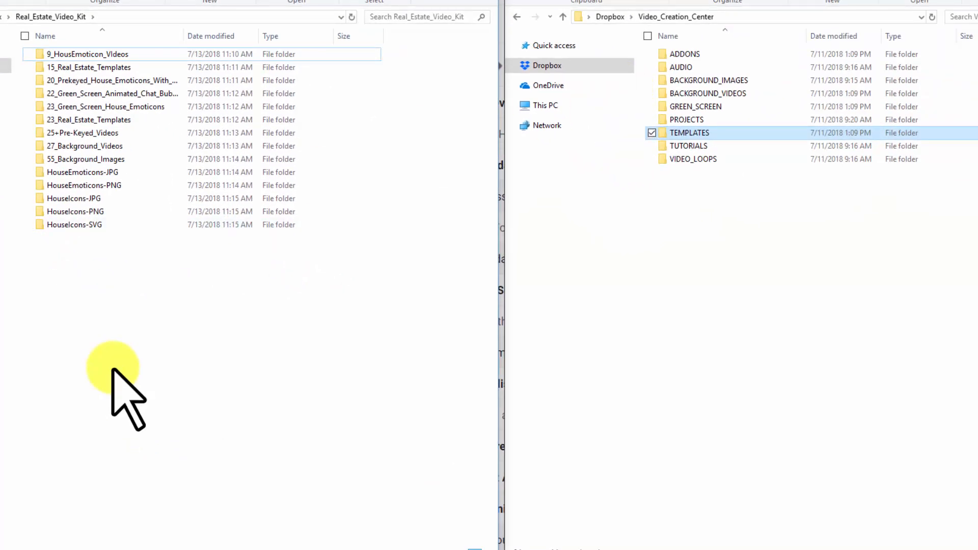
Check inside the 23_Real_Estate_Templates folder and delete the 15_Real_Estate_Templates folder from Real_Estate_Video_Kit
left_click(131, 123)
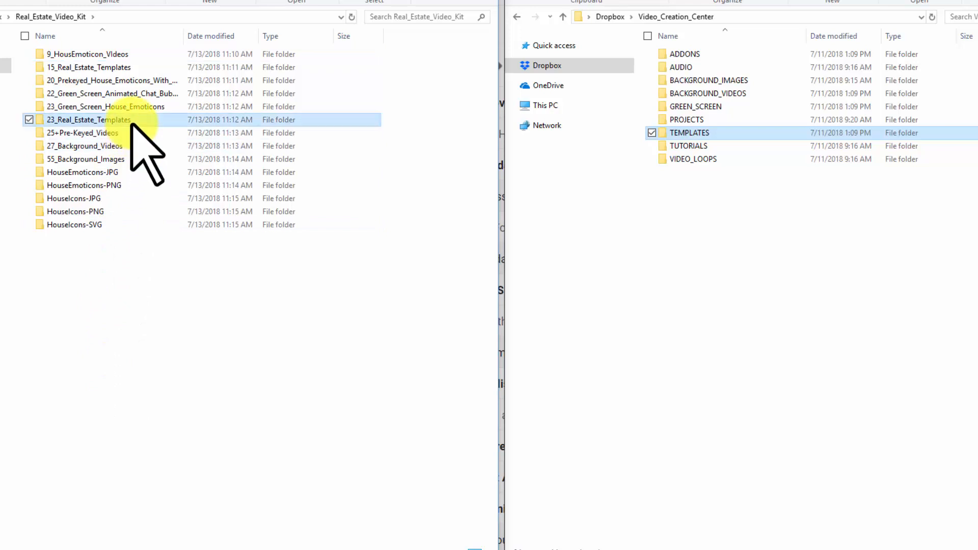
double_click(131, 124)
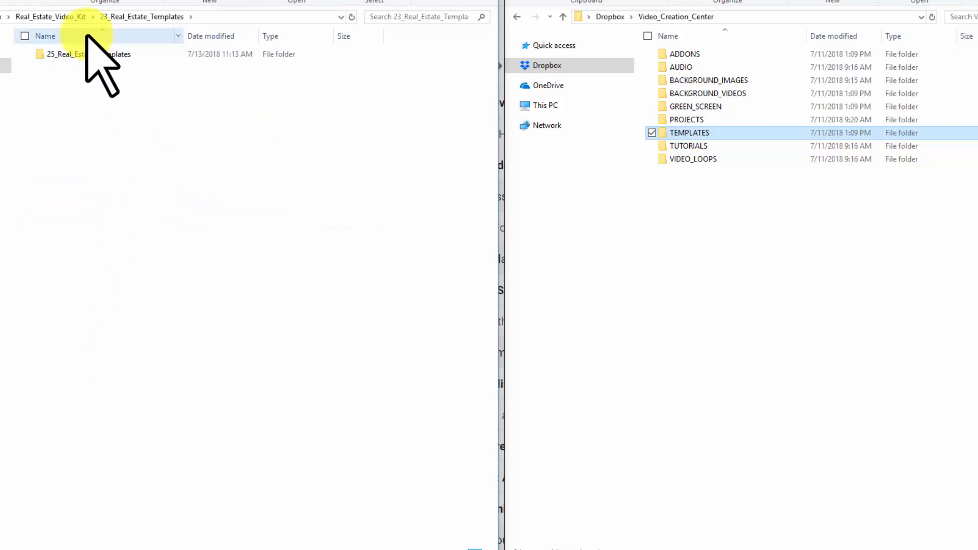
left_click(55, 16)
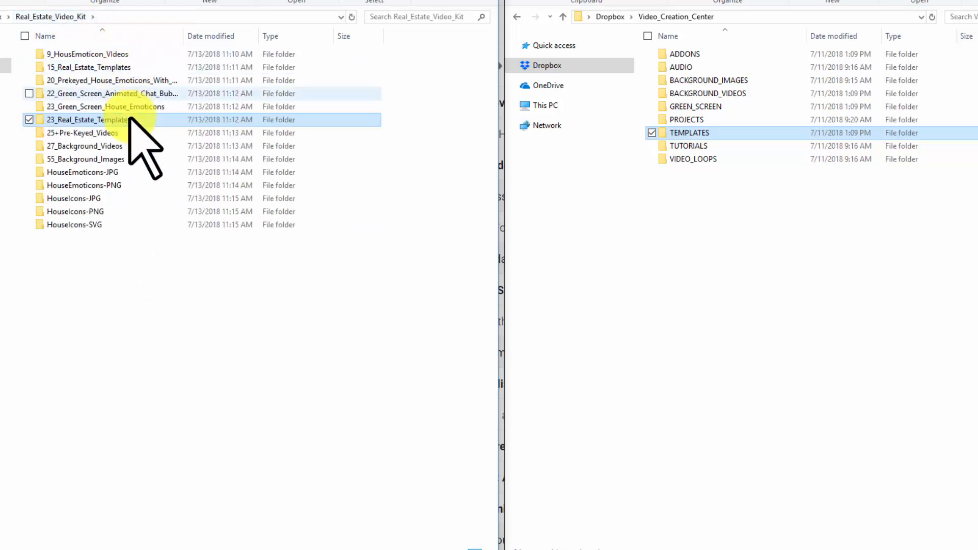
left_click(112, 67)
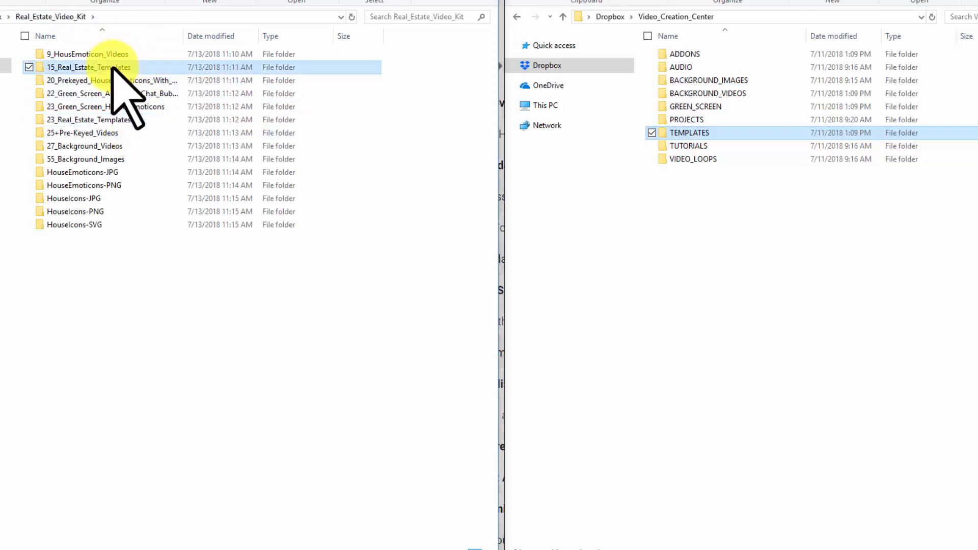
left_click(123, 0)
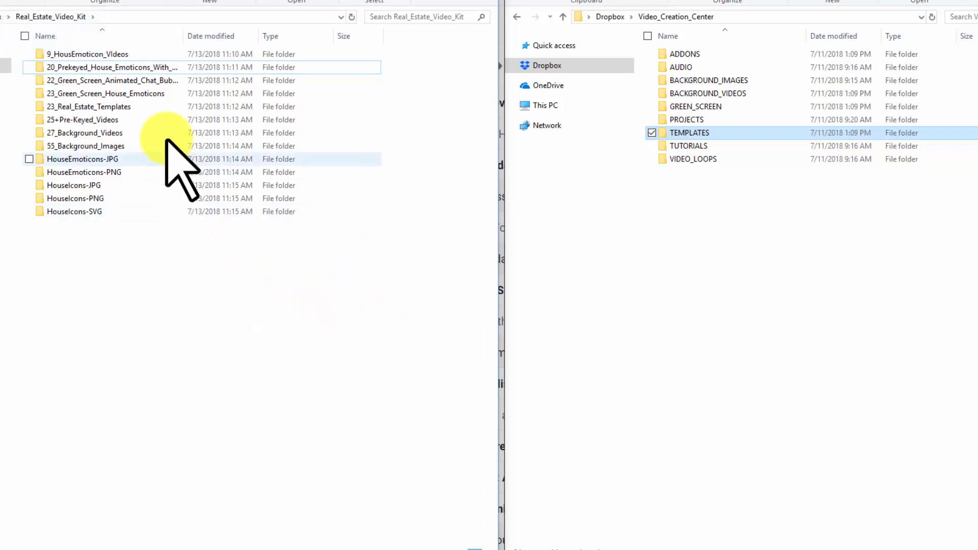
Review the files in the 25_Real_Estate_Templates folder nested in 23_Real_Estate_Templates, and move that folder into TEMPLATES in Video_Creation_Center
double_click(126, 108)
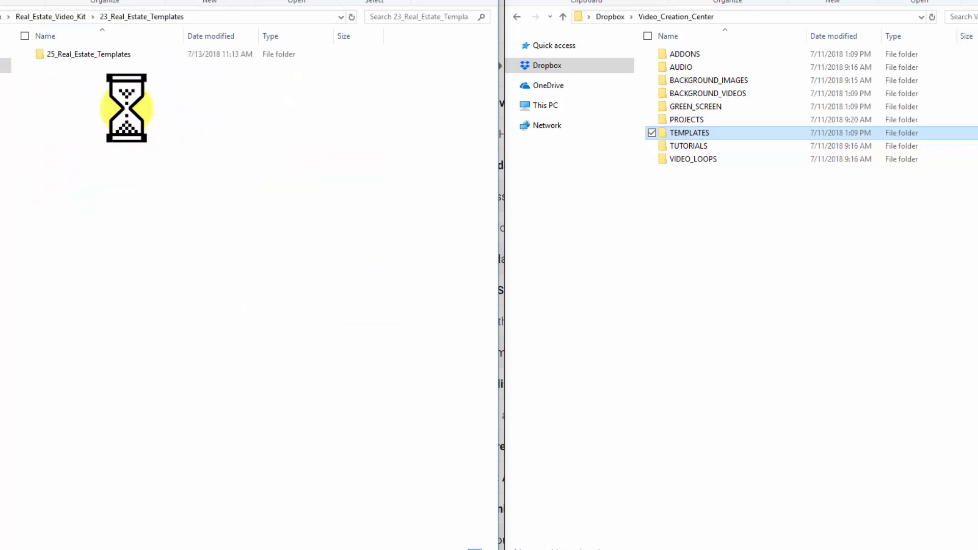
double_click(101, 55)
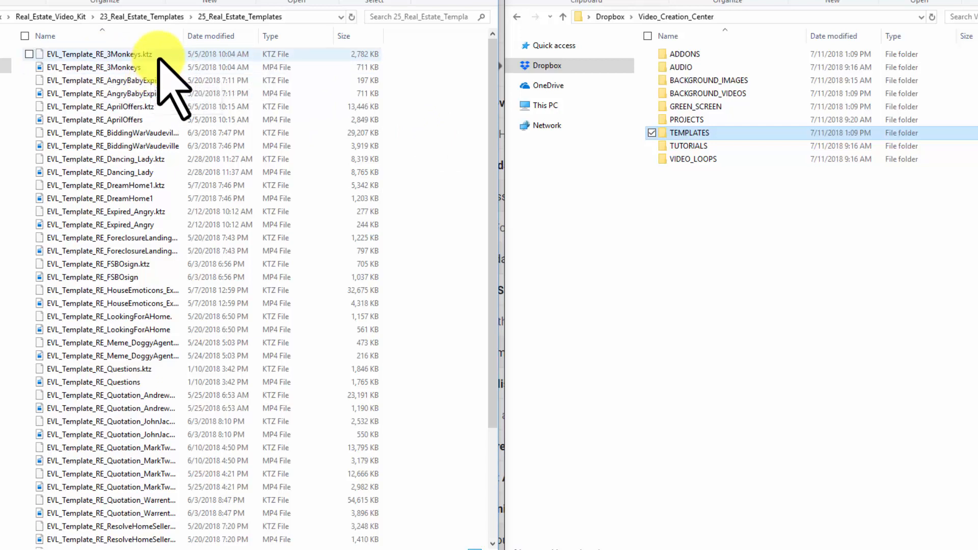
left_click(164, 20)
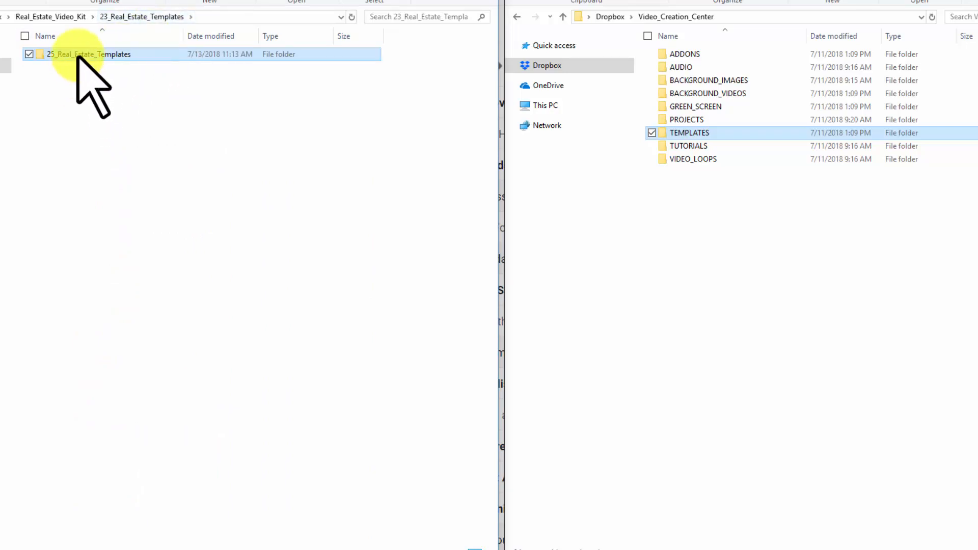
left_click(57, 16)
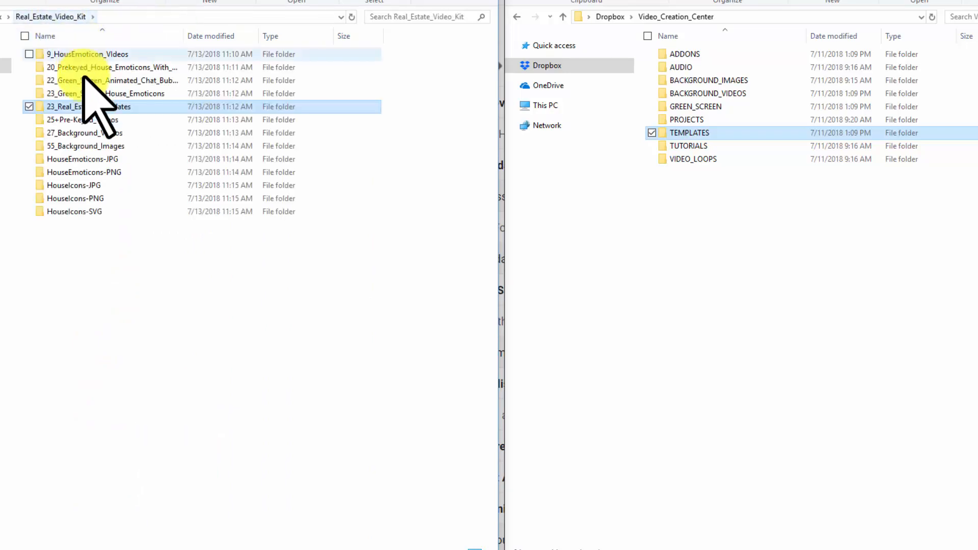
double_click(60, 108)
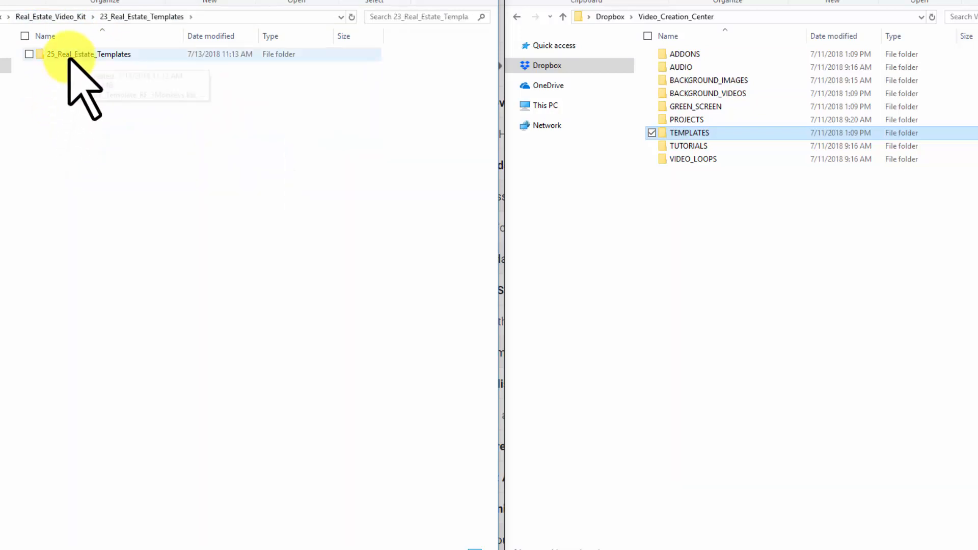
double_click(69, 55)
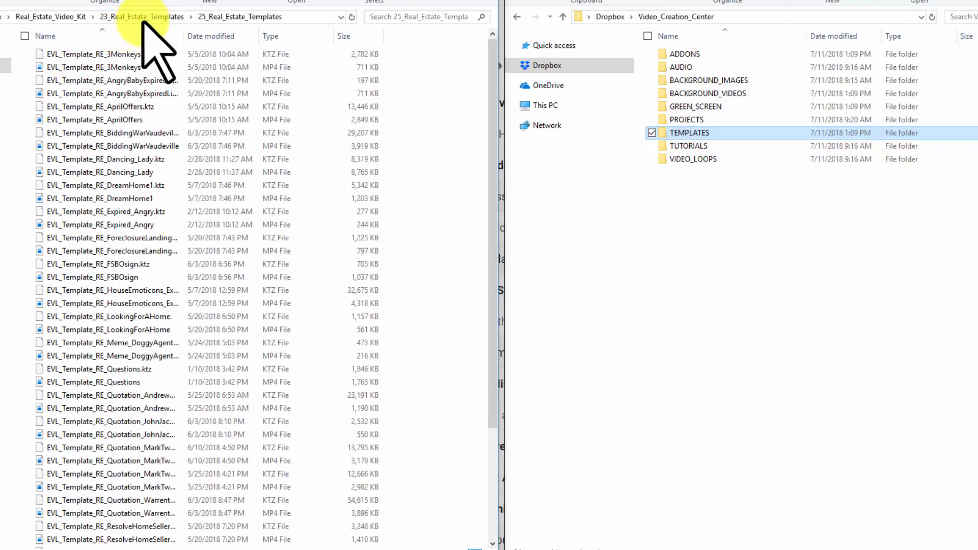
left_click(140, 16)
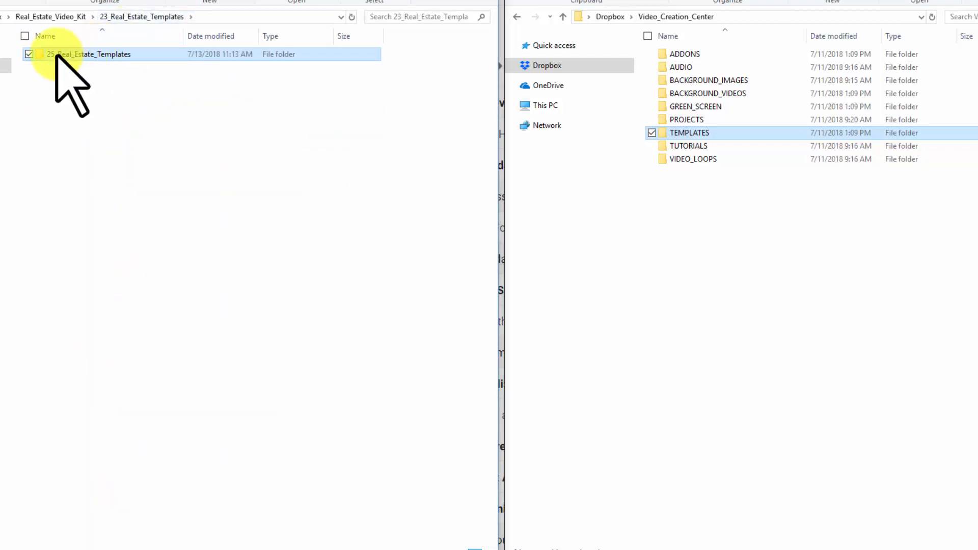
left_click_drag(56, 55, 688, 131)
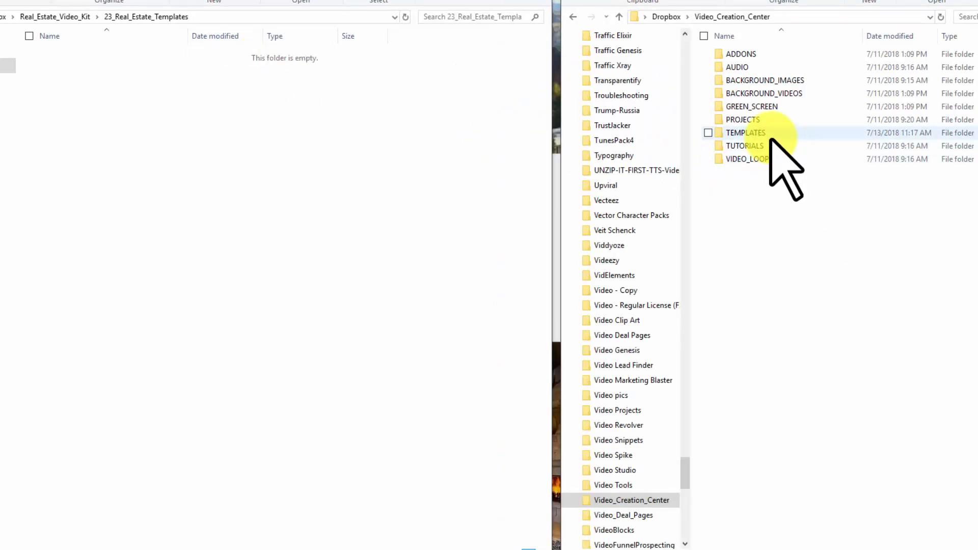
Check the contents of the TEMPLATES folder and delete the emptied 23_Real_Estate_Templates folder from Real_Estate_Video_Kit
double_click(770, 137)
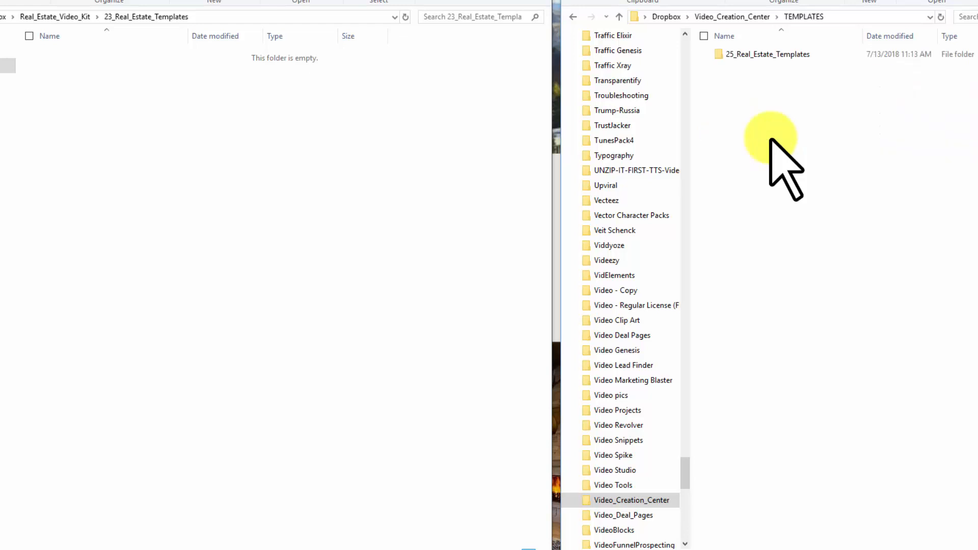
left_click(742, 20)
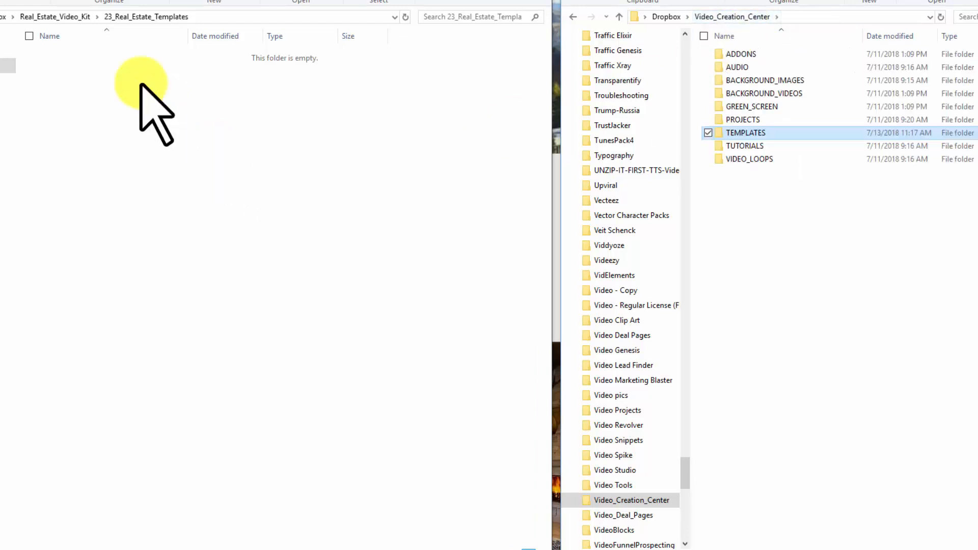
left_click(75, 20)
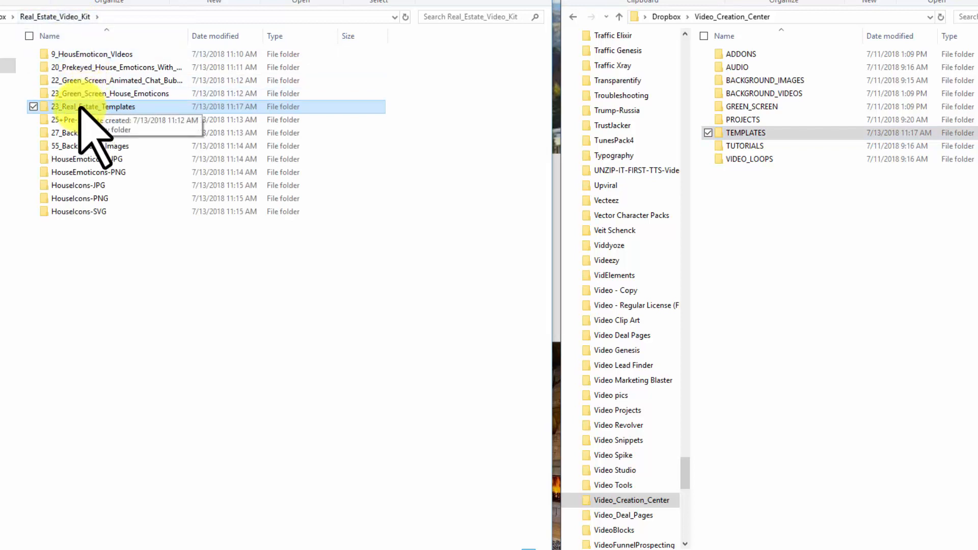
left_click(124, 1)
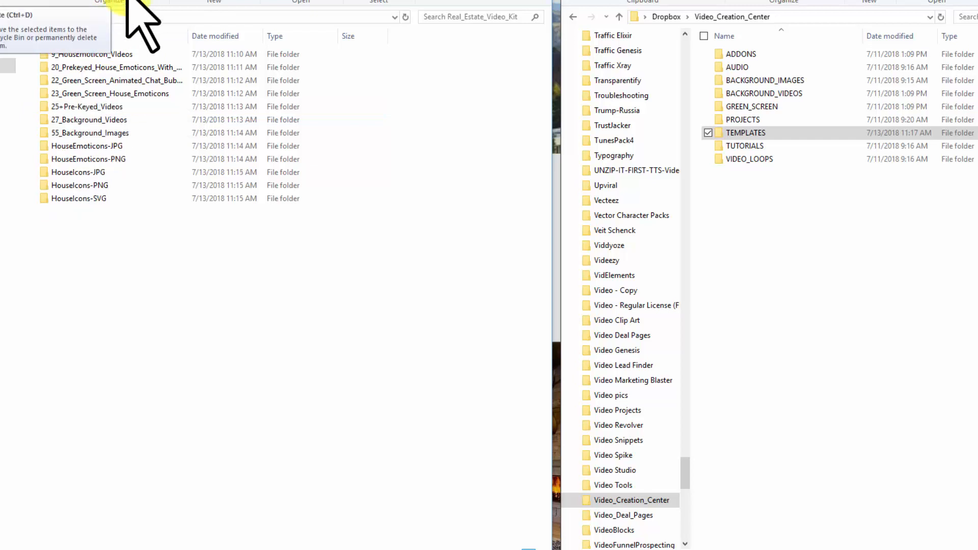
Move the nested 27_Background_Videos folder into BACKGROUND_VIDEOS in Video_Creation_Center and delete its emptied parent folder from Real_Estate_Video_Kit
double_click(119, 122)
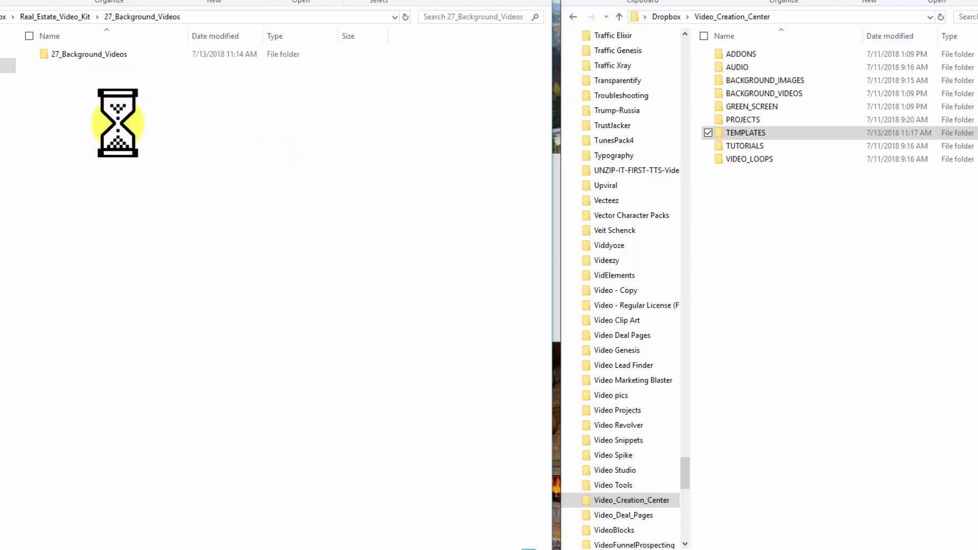
double_click(110, 55)
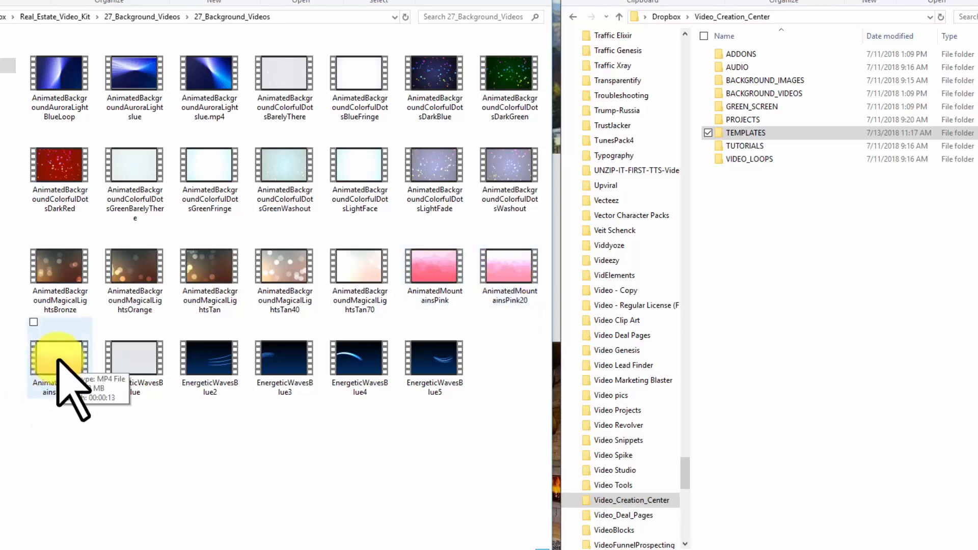
left_click(139, 17)
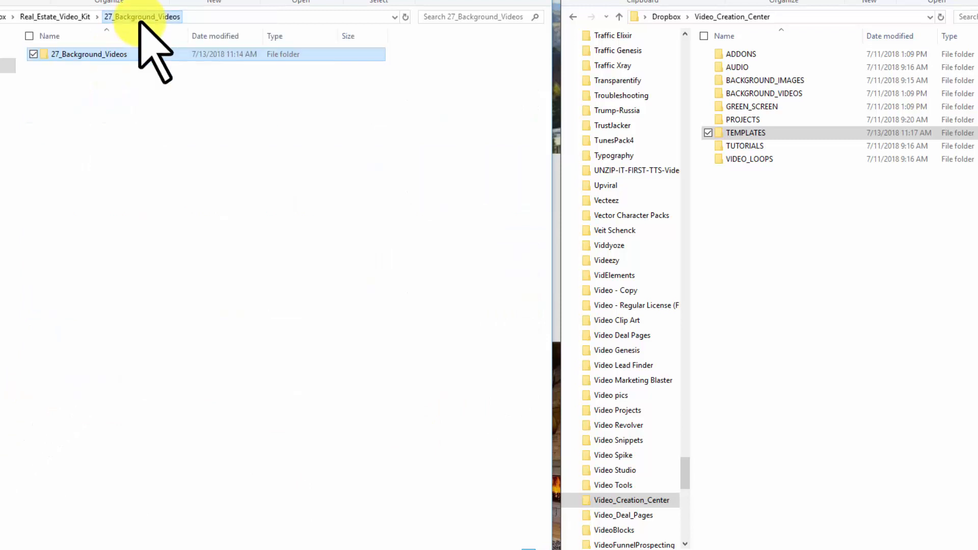
left_click_drag(52, 55, 770, 95)
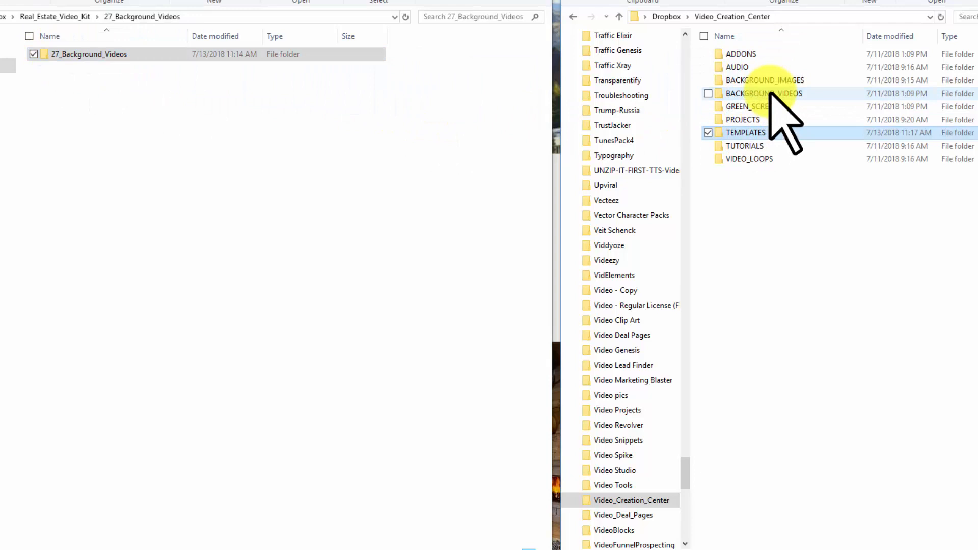
left_click(81, 16)
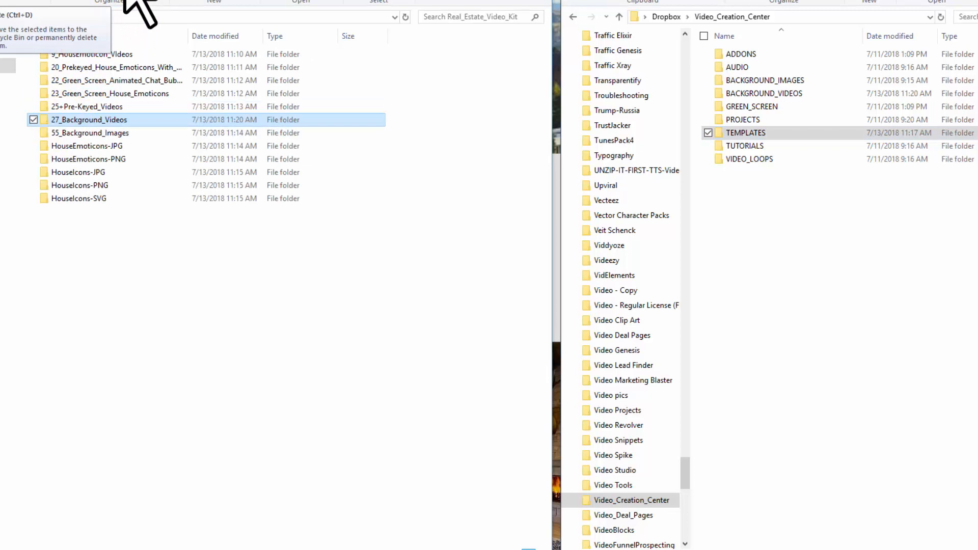
left_click(124, 10)
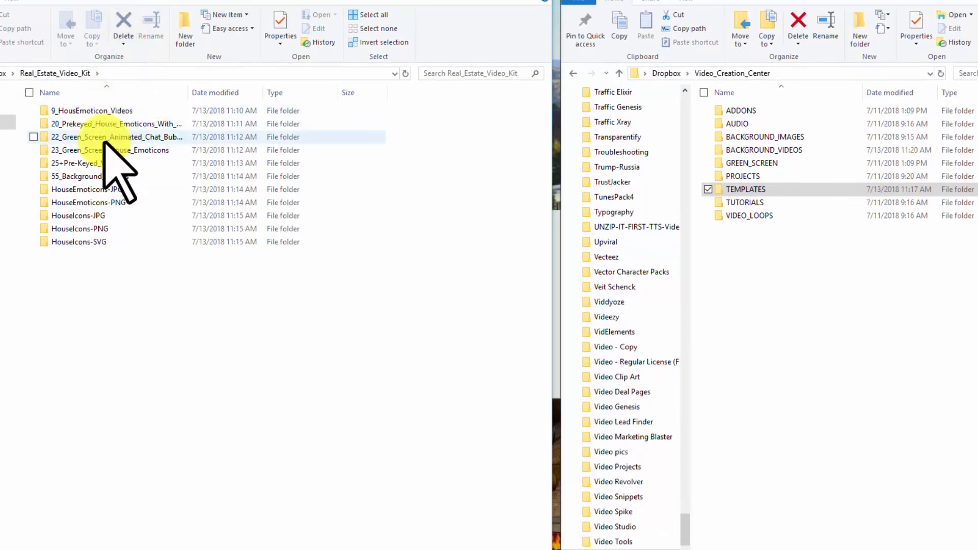
Move the nested 22_Green_Screen_Animated_Chat_Bubbles folder into GREEN_SCREEN in Video_Creation_Center and delete its emptied parent folder from Real_Estate_Video_Kit
double_click(105, 138)
double_click(91, 110)
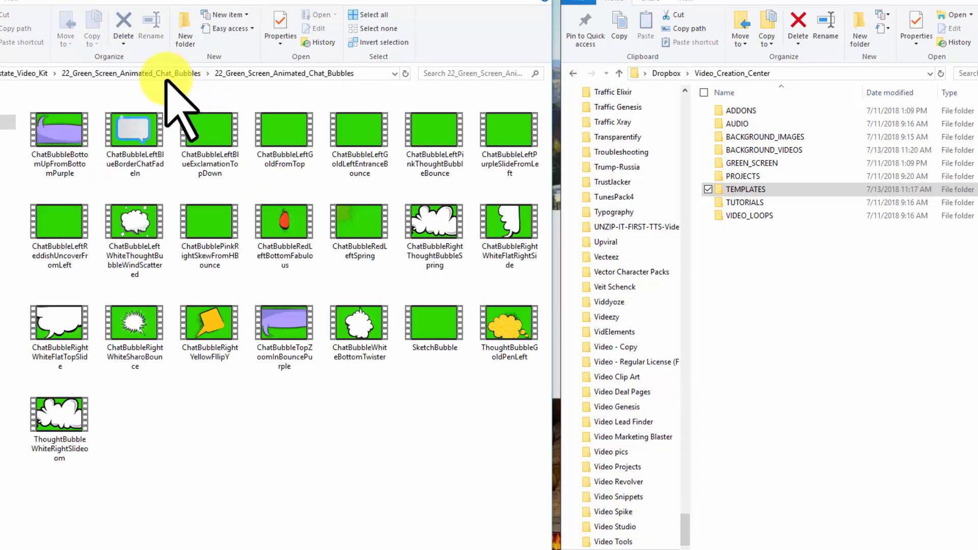
left_click(164, 74)
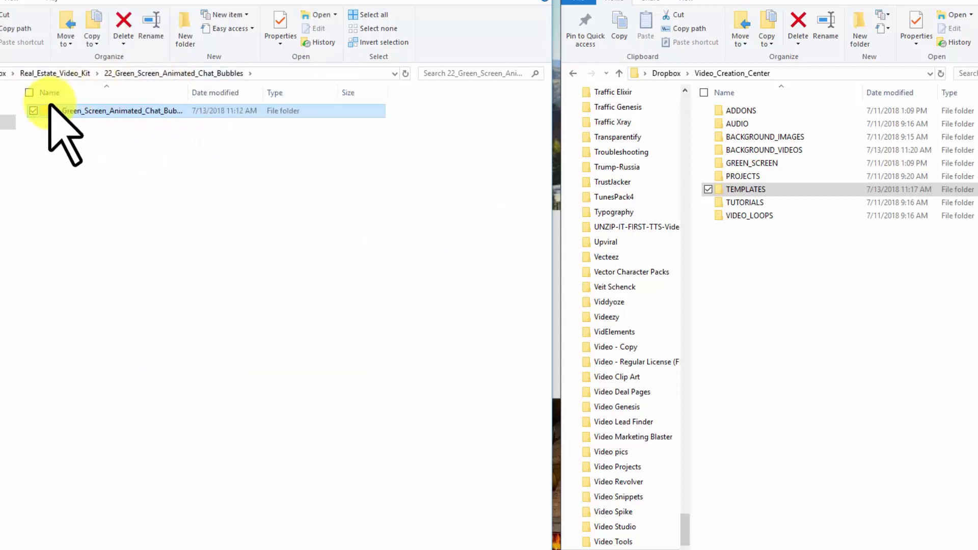
left_click_drag(45, 109, 752, 168)
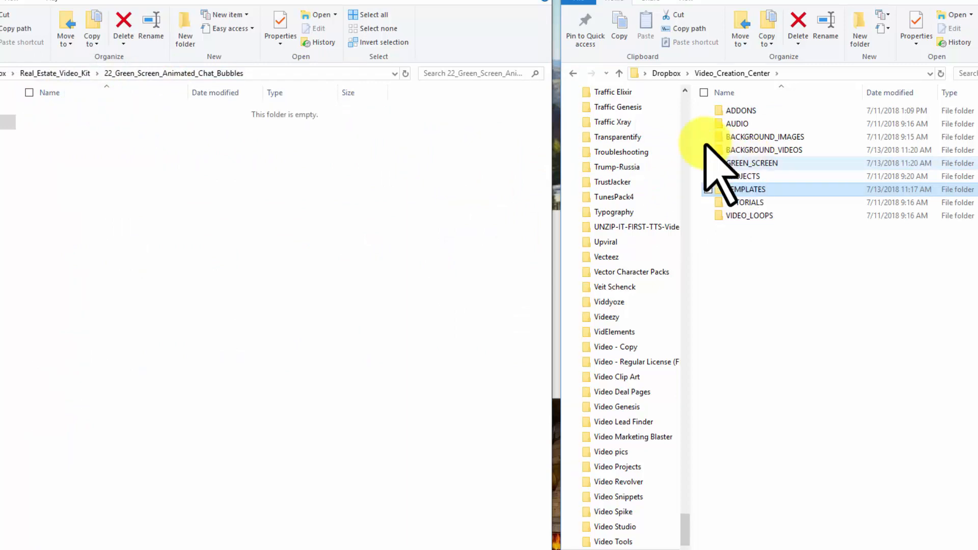
left_click(75, 74)
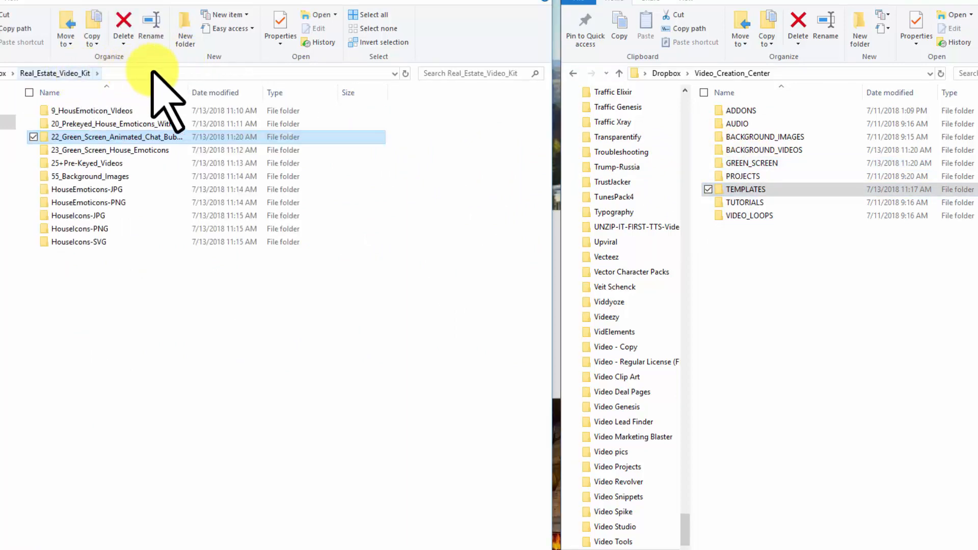
left_click(128, 23)
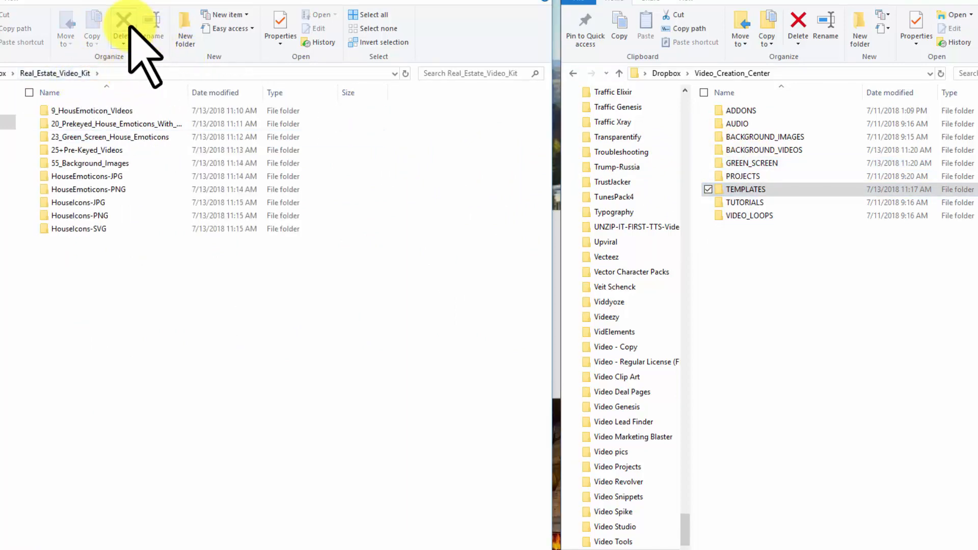
Move the nested 23_Green_Screen_House_Emoticons folder into GREEN_SCREEN in Video_Creation_Center and delete its emptied parent folder from Real_Estate_Video_Kit
left_click(109, 142)
double_click(109, 142)
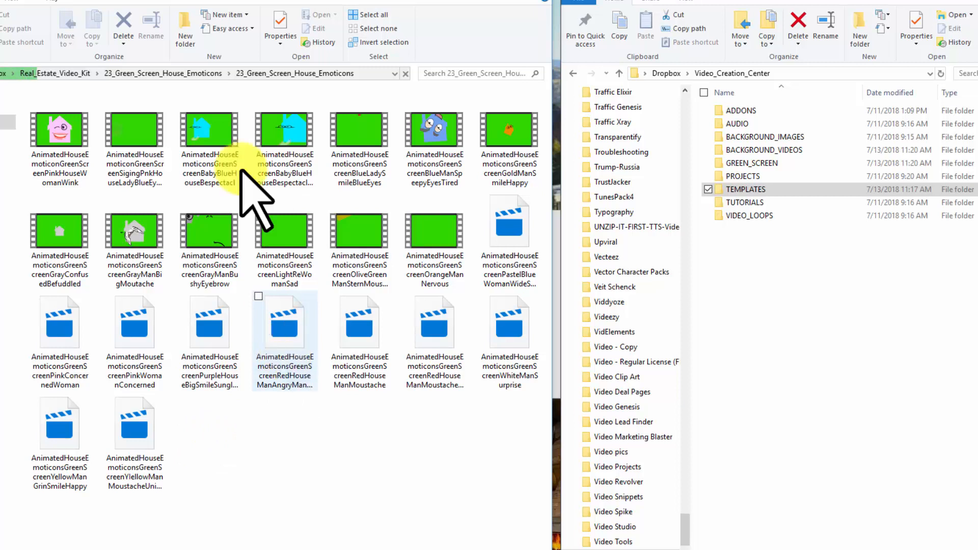
left_click(186, 73)
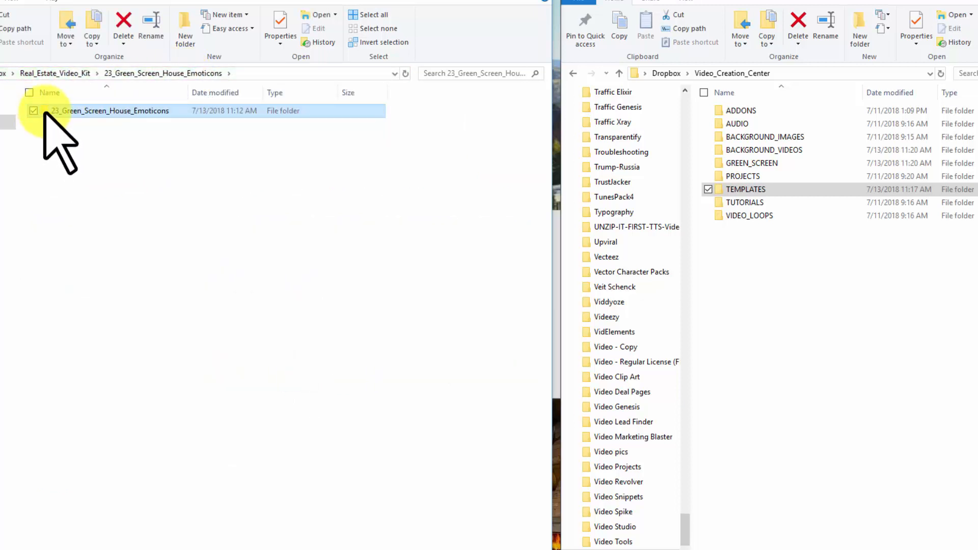
left_click_drag(45, 113, 732, 162)
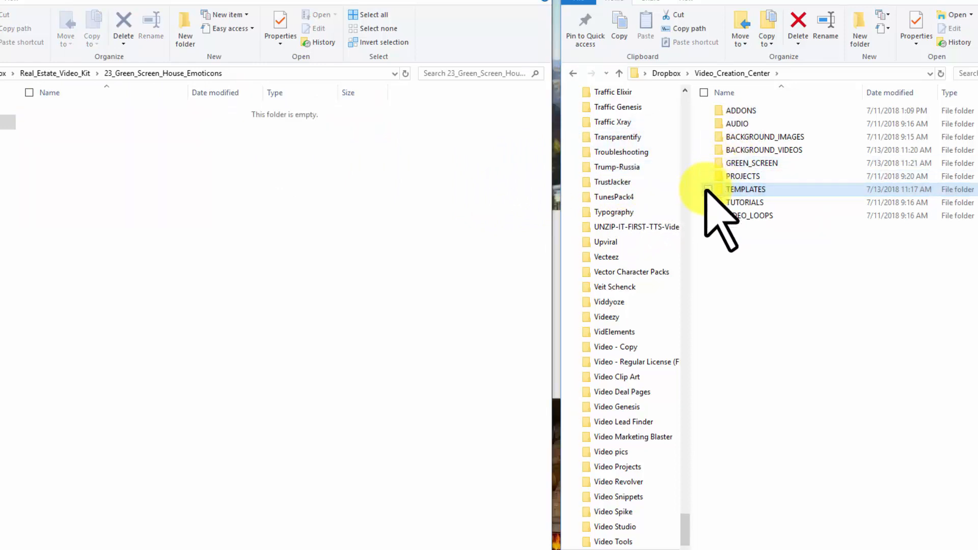
left_click(64, 73)
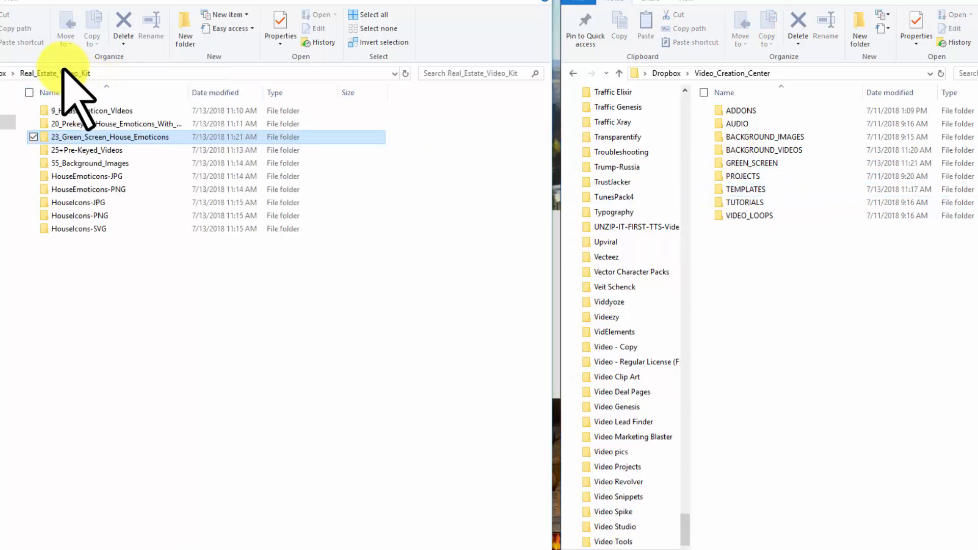
left_click(126, 21)
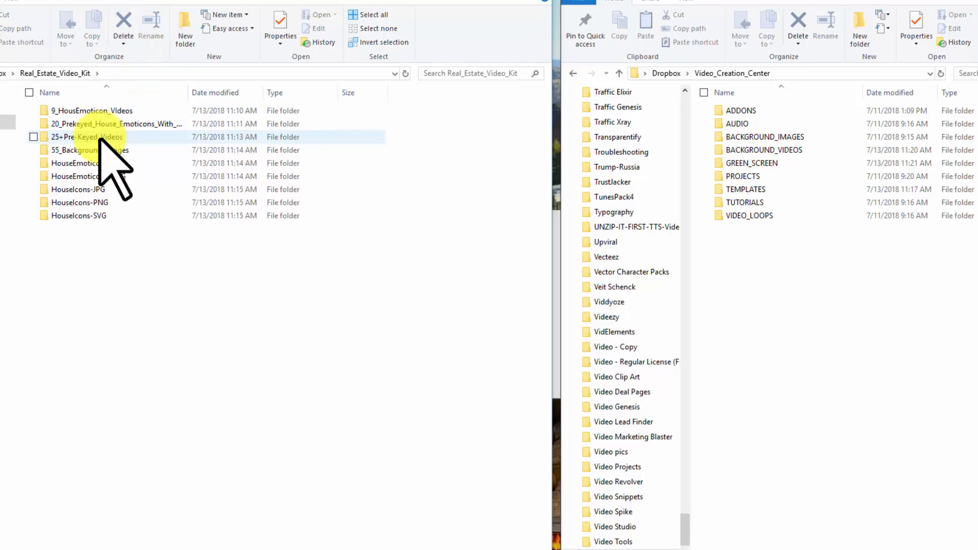
Review the real estate images in the nested 55_Background_Images folder of Real_Estate_Video_Kit
double_click(98, 150)
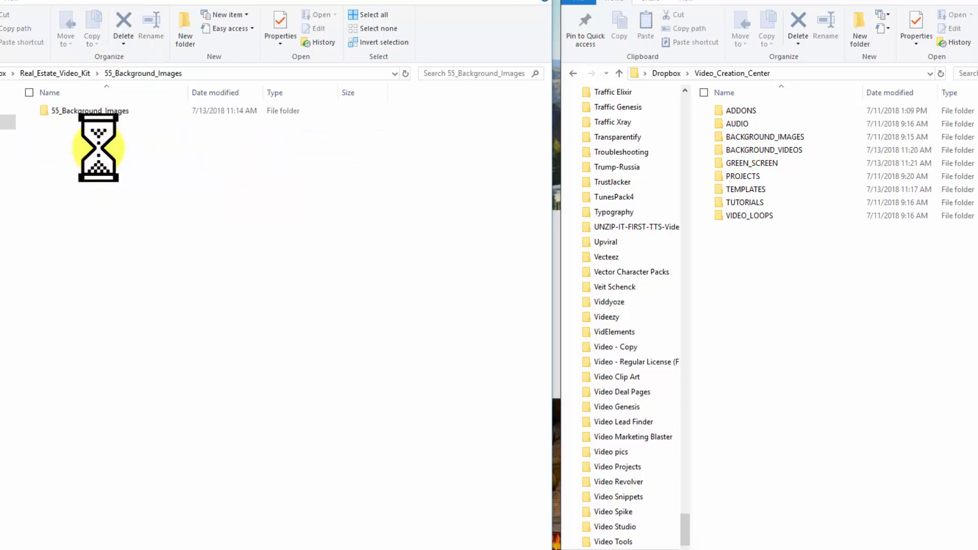
left_click(90, 116)
double_click(90, 116)
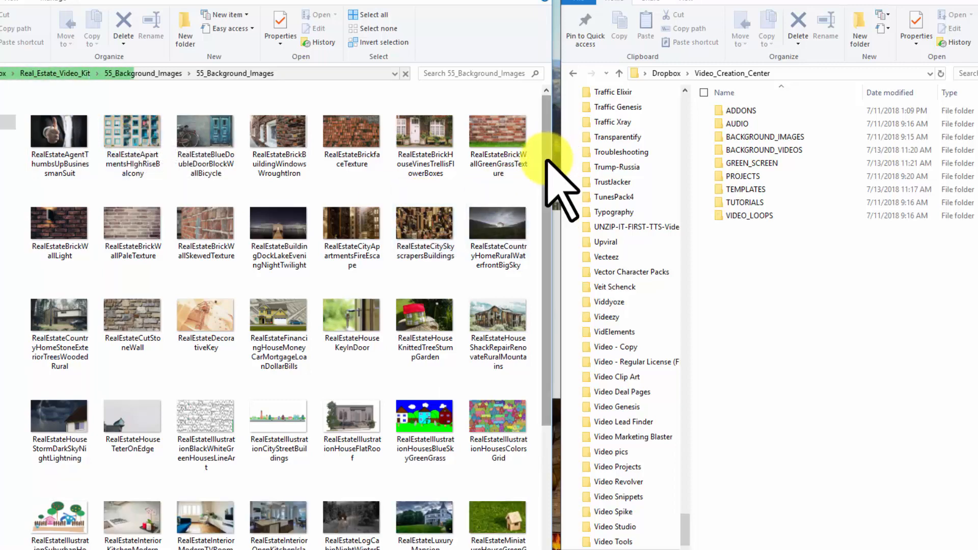
left_click_drag(545, 174, 551, 143)
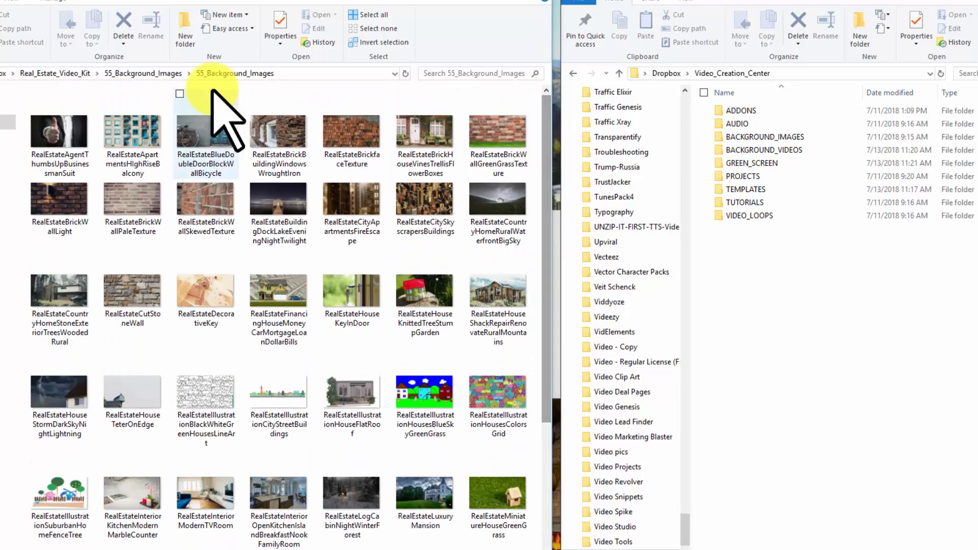
left_click(148, 73)
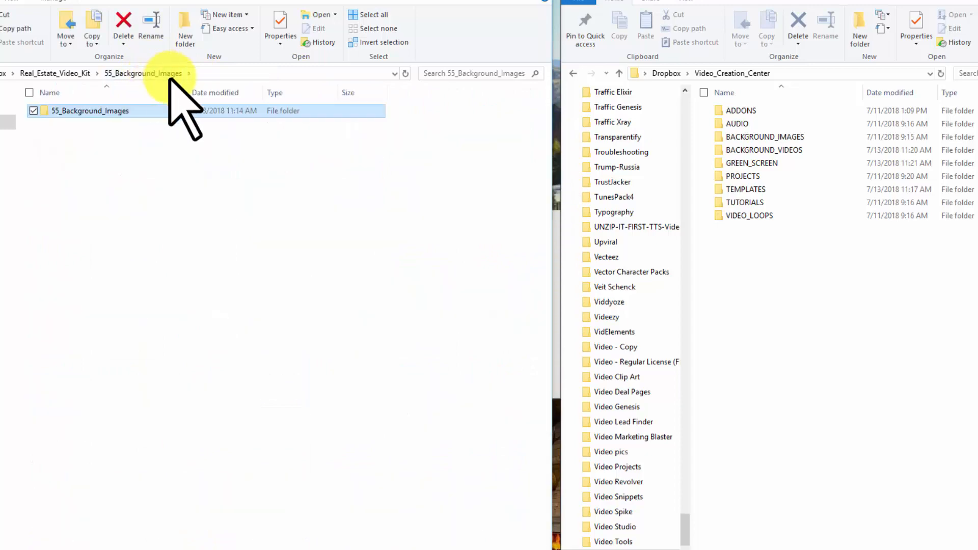
double_click(99, 110)
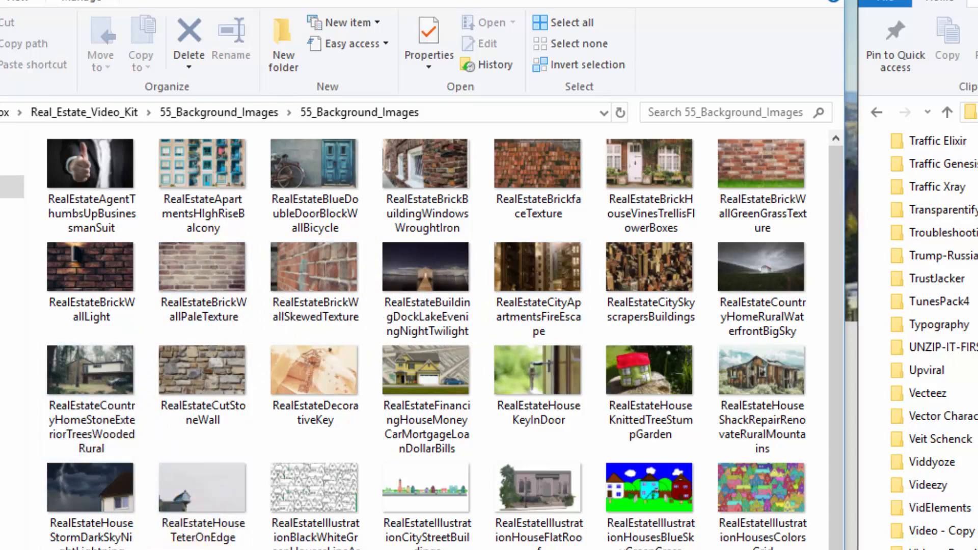
Move the nested 55_Background_Images folder into BACKGROUND_IMAGES in Video_Creation_Center and delete its emptied parent folder from Real_Estate_Video_Kit
left_click(237, 113)
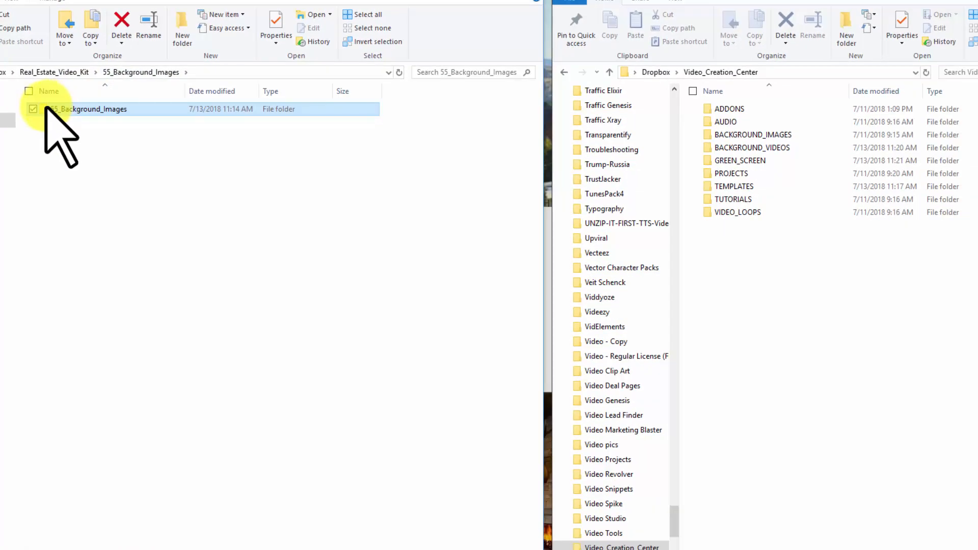
left_click_drag(45, 107, 733, 138)
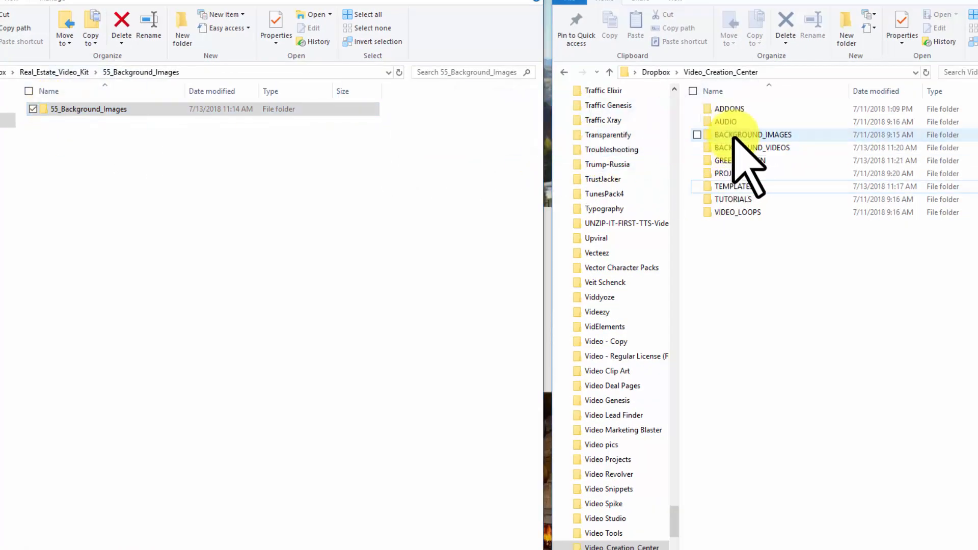
left_click(68, 74)
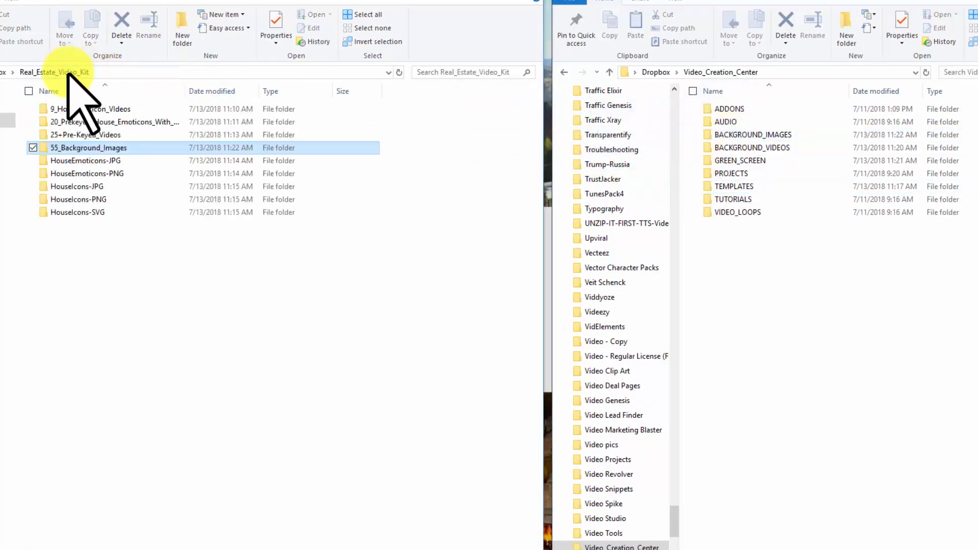
left_click(121, 22)
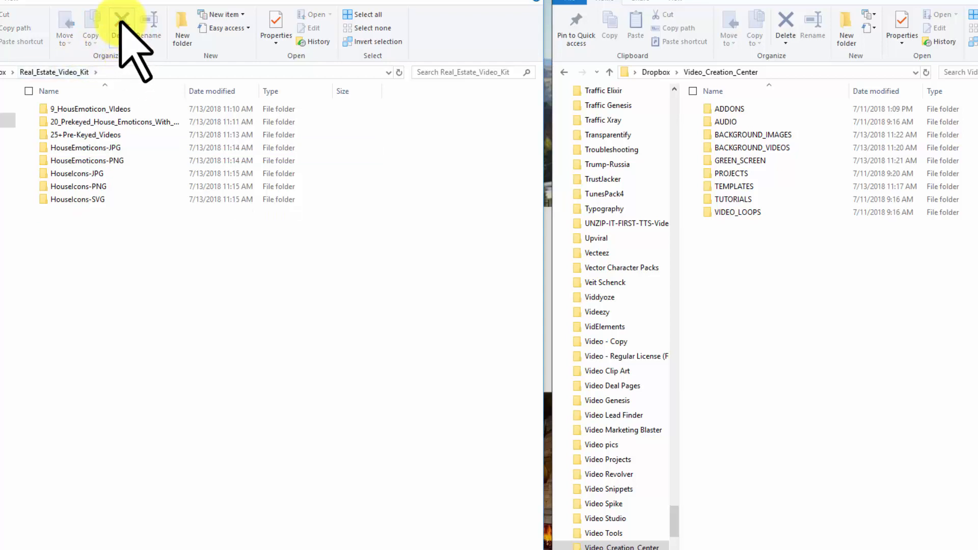
Review the videos in the nested 25+Pre-Keyed_Videos folder as extra large icons in a maximized window, and restore the window size
double_click(65, 134)
double_click(53, 109)
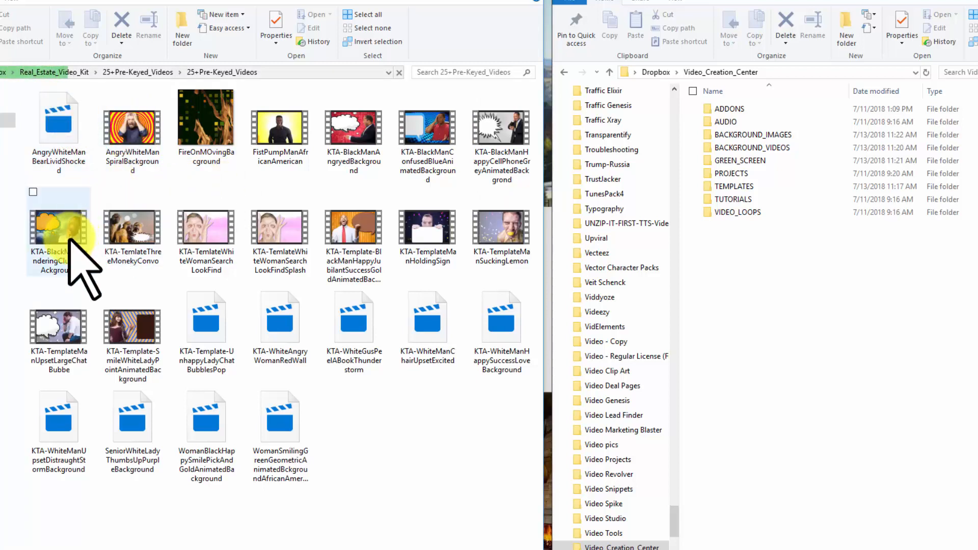
left_click(13, 1)
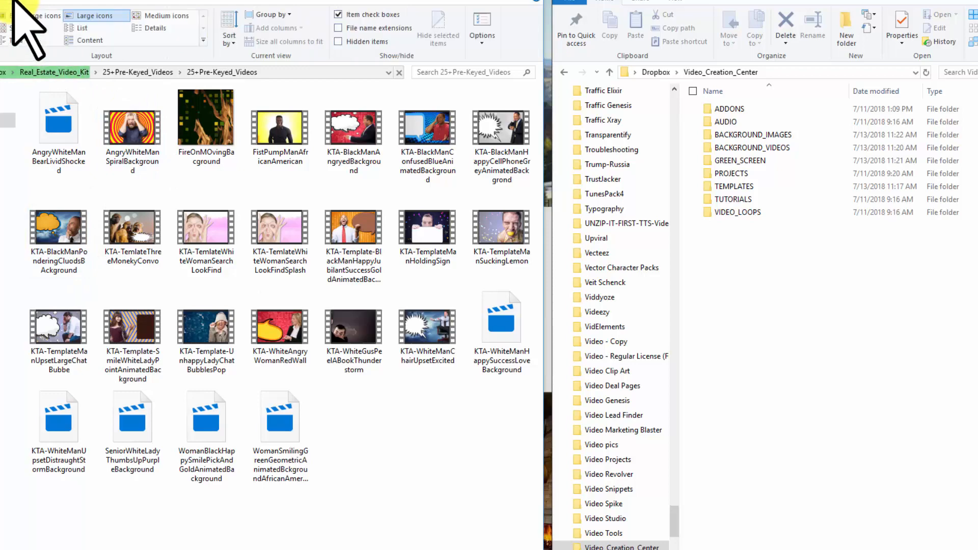
left_click(35, 15)
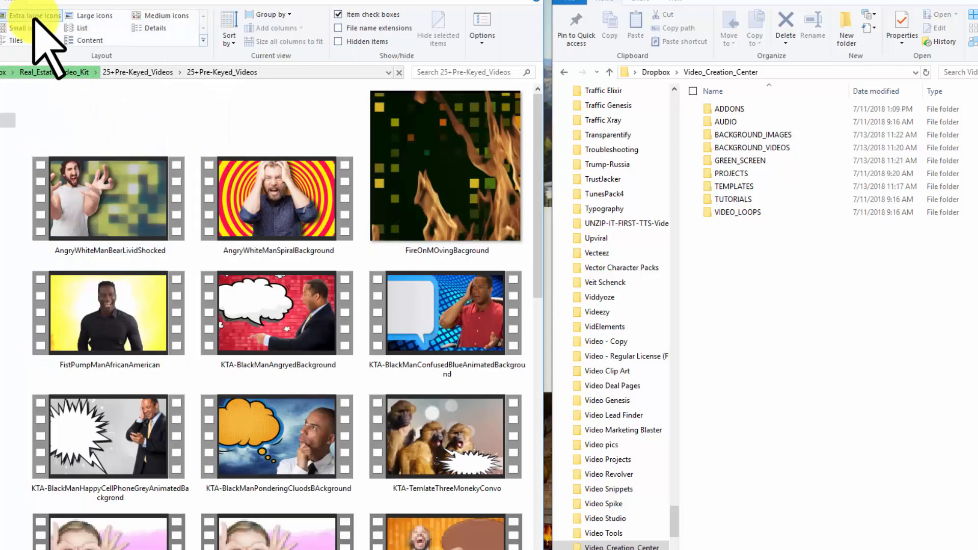
double_click(488, 2)
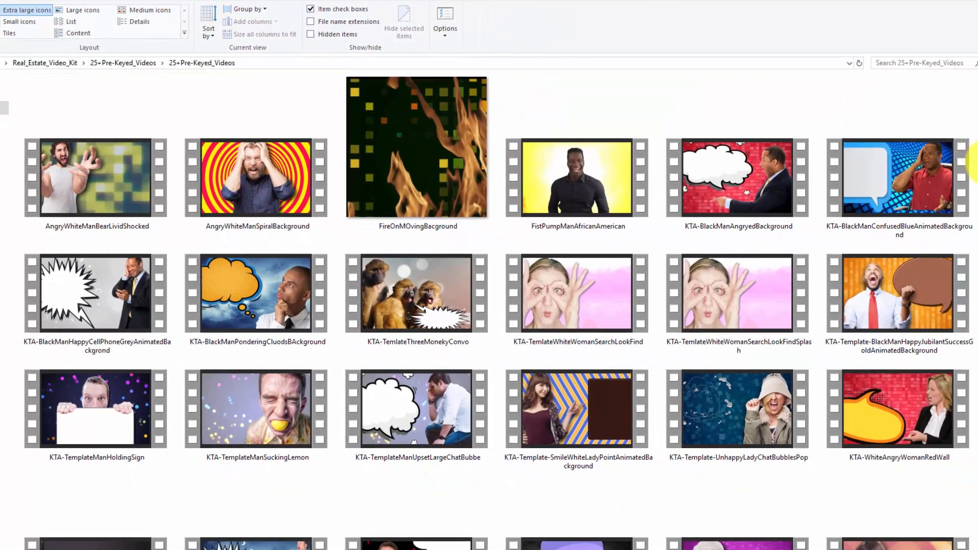
scroll(968, 229, "down", 3)
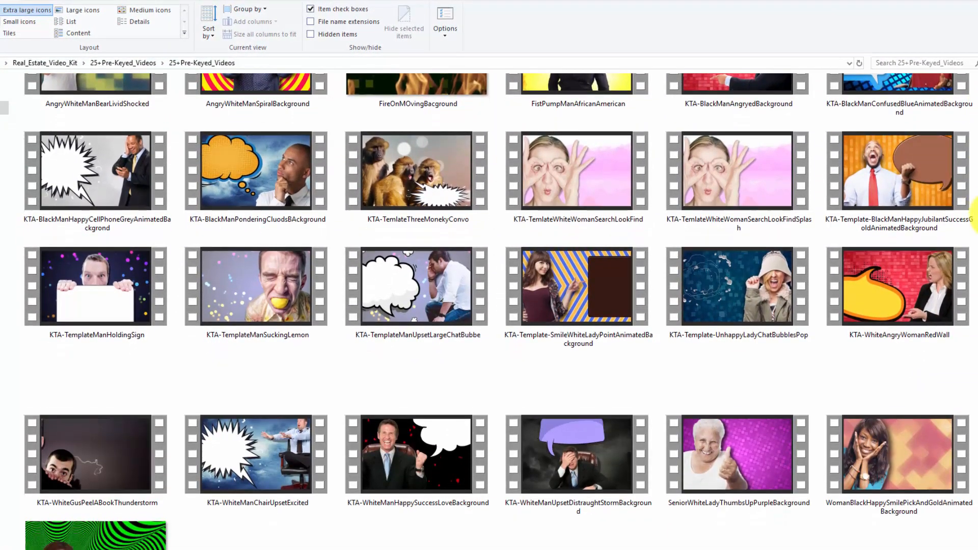
scroll(975, 221, "up", 2)
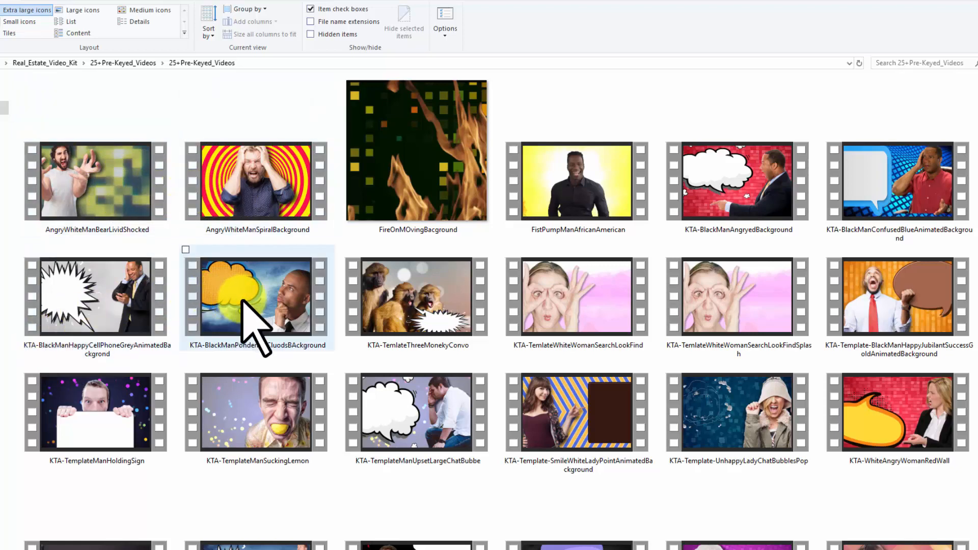
scroll(974, 326, "down", 4)
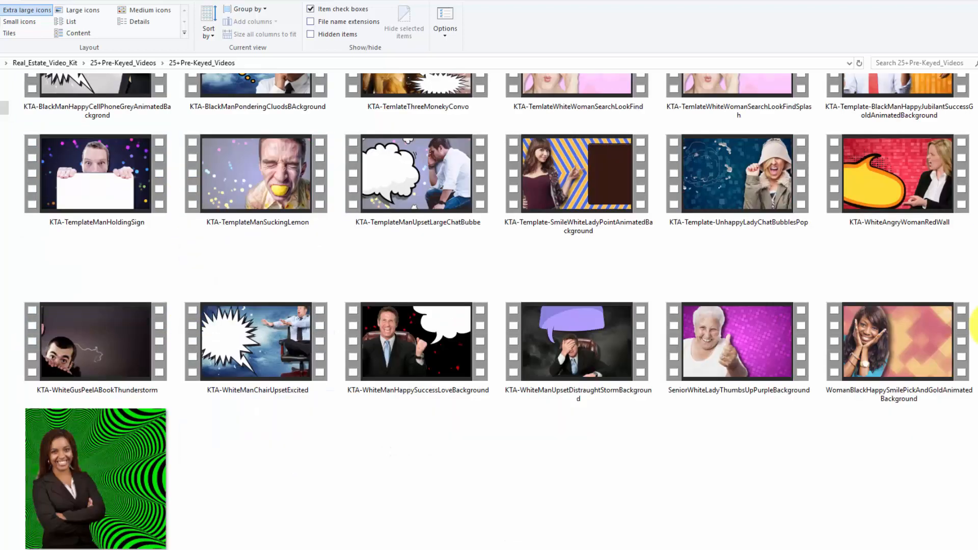
scroll(974, 326, "up", 4)
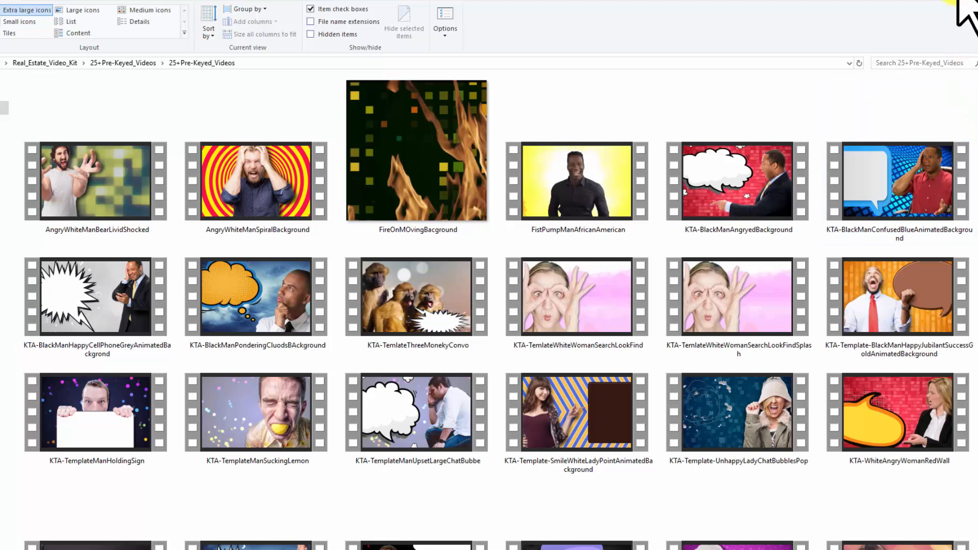
left_click(957, 0)
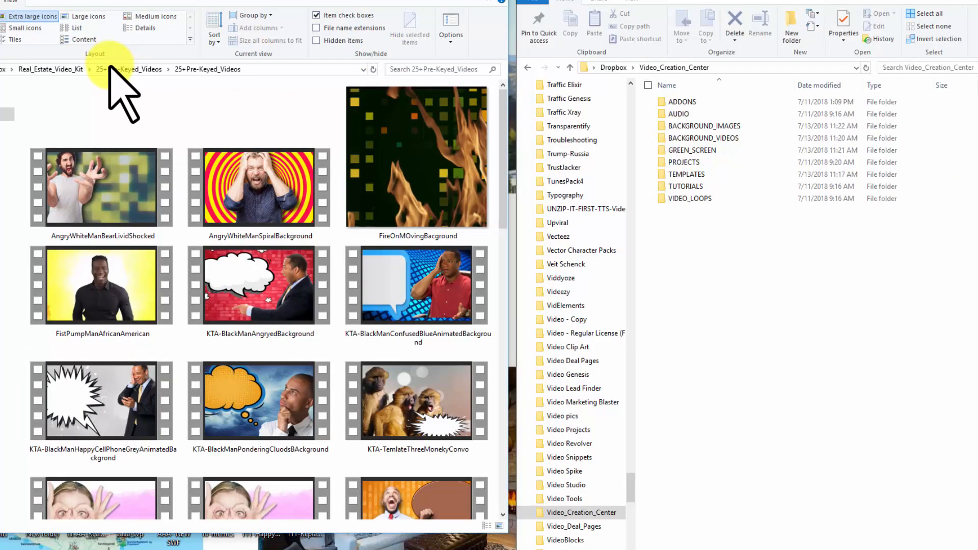
Move the nested 25+Pre-Keyed_Videos folder into BACKGROUND_VIDEOS in Video_Creation_Center and delete its emptied parent folder from Real_Estate_Video_Kit
left_click(109, 70)
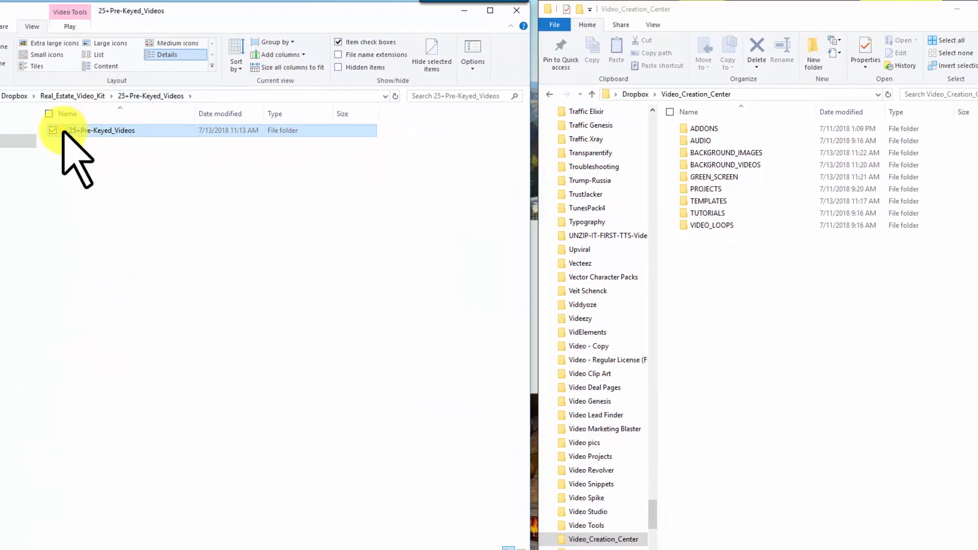
left_click_drag(63, 134, 725, 170)
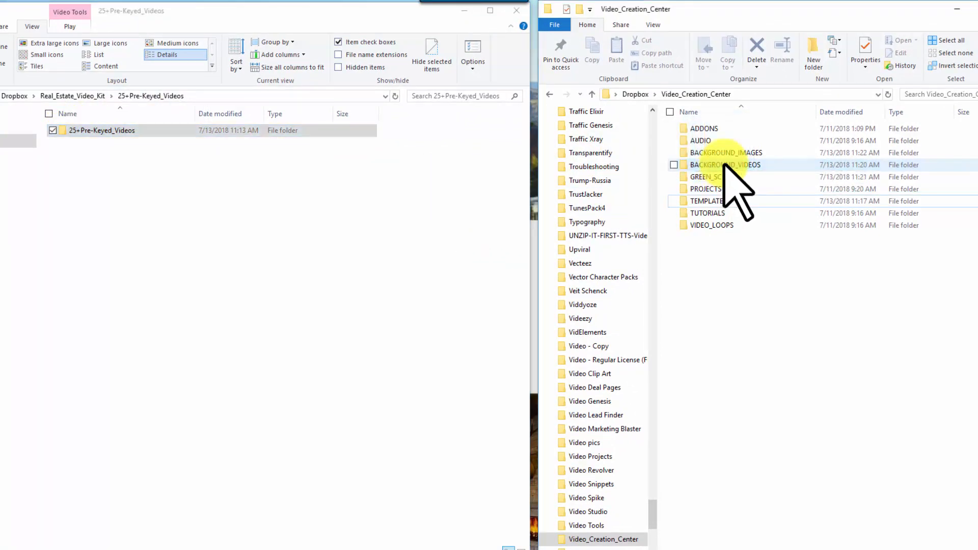
left_click(79, 96)
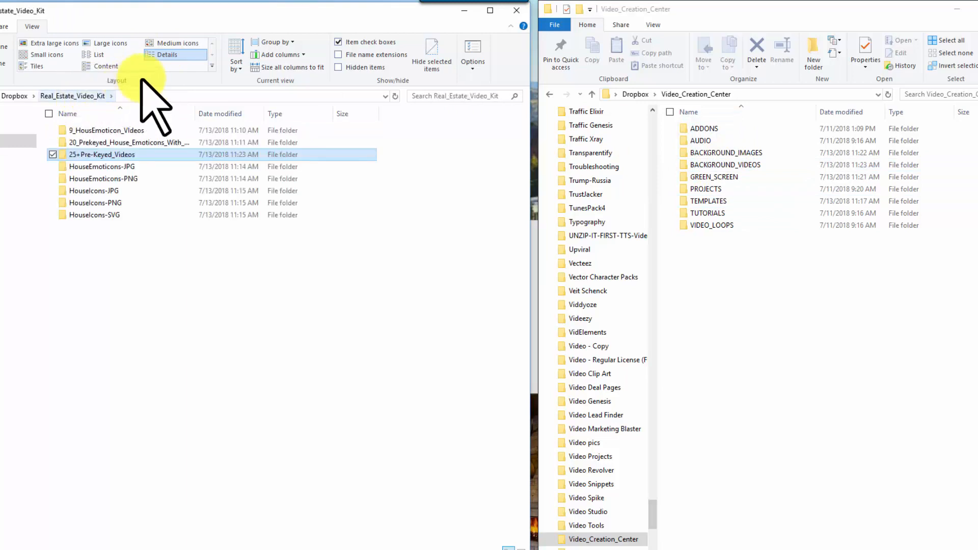
left_click(0, 26)
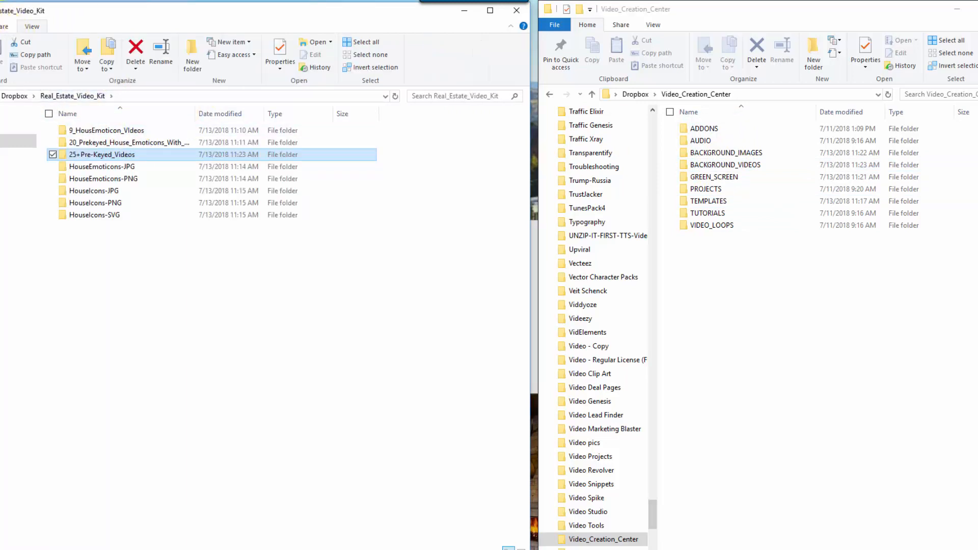
left_click(134, 48)
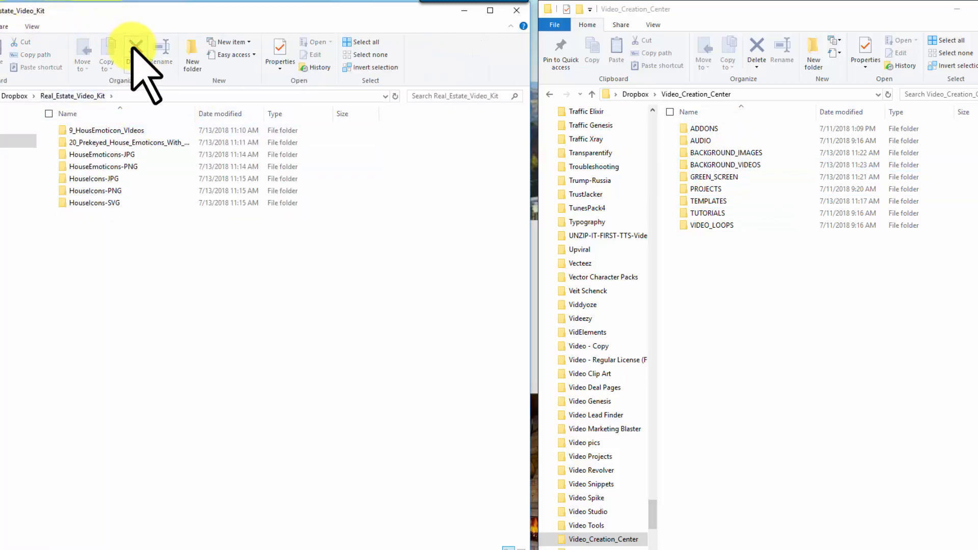
Move the nested 9_HousEmoticon_VIdeos folder into BACKGROUND_VIDEOS in Video_Creation_Center and delete its emptied parent folder from Real_Estate_Video_Kit
double_click(93, 133)
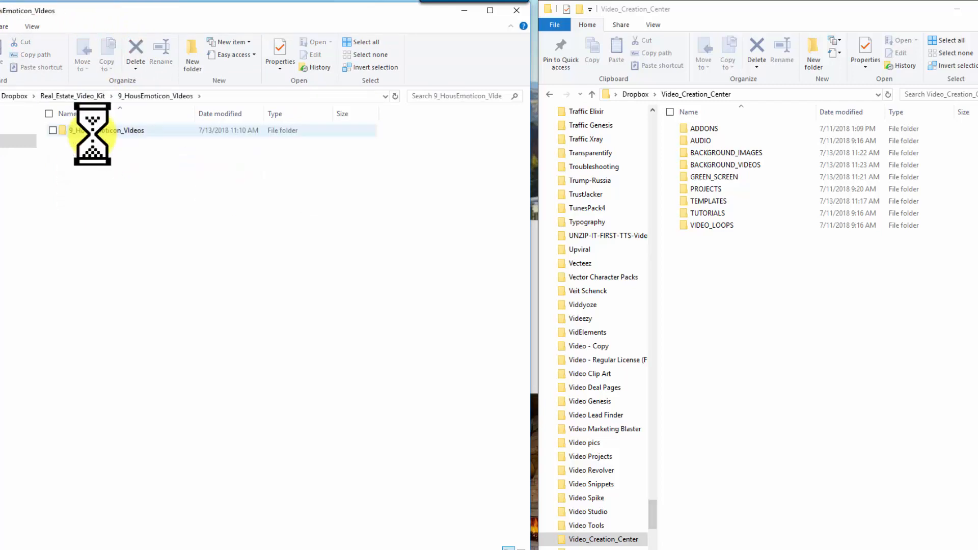
double_click(91, 134)
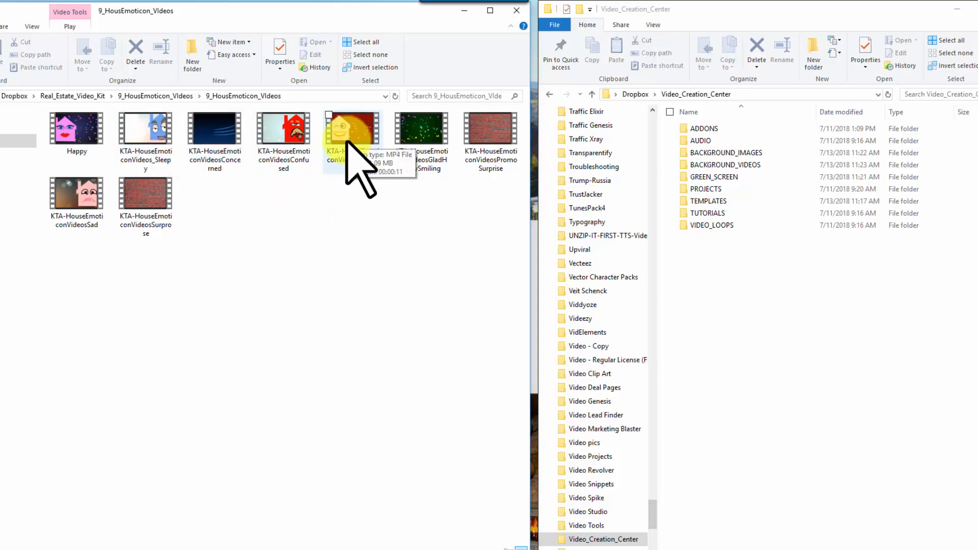
left_click(153, 96)
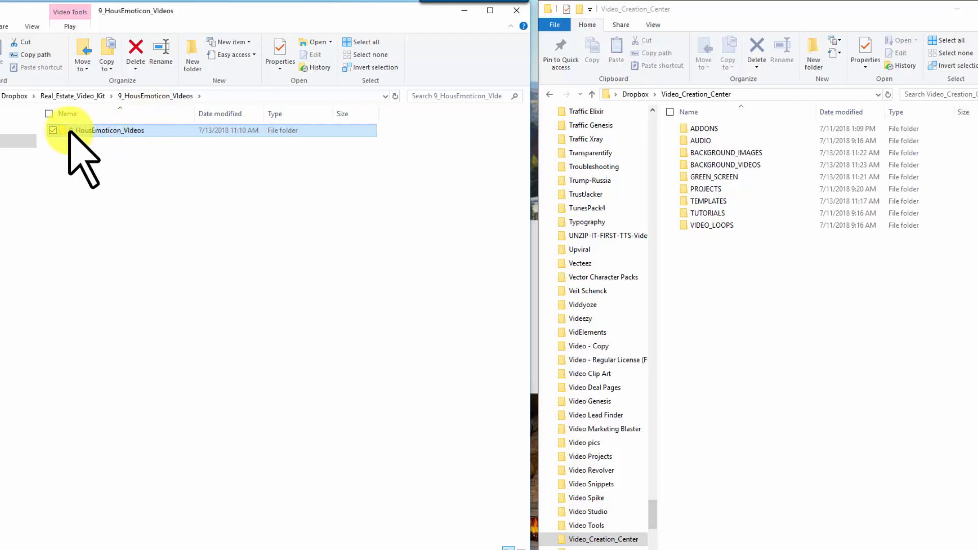
left_click_drag(70, 131, 606, 179)
left_click_drag(690, 172, 703, 177)
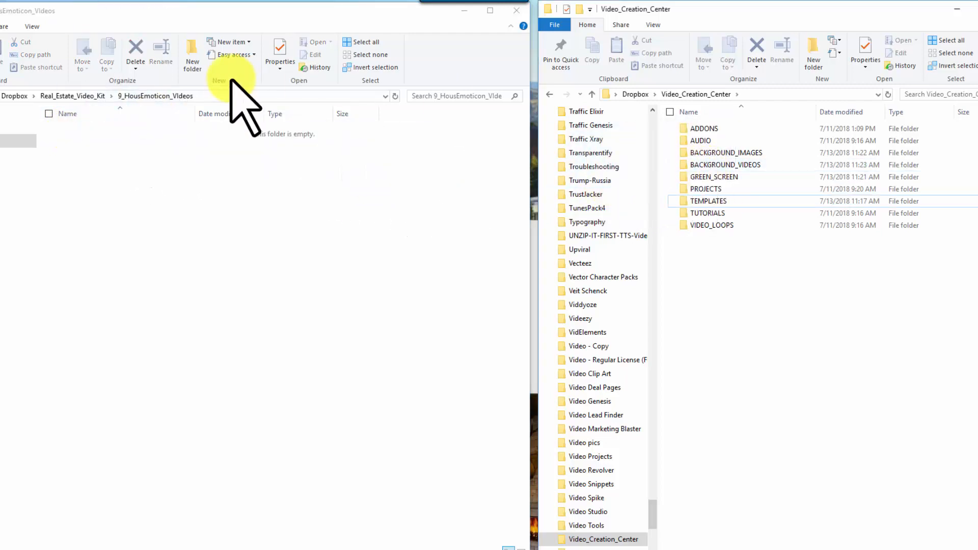
left_click(95, 96)
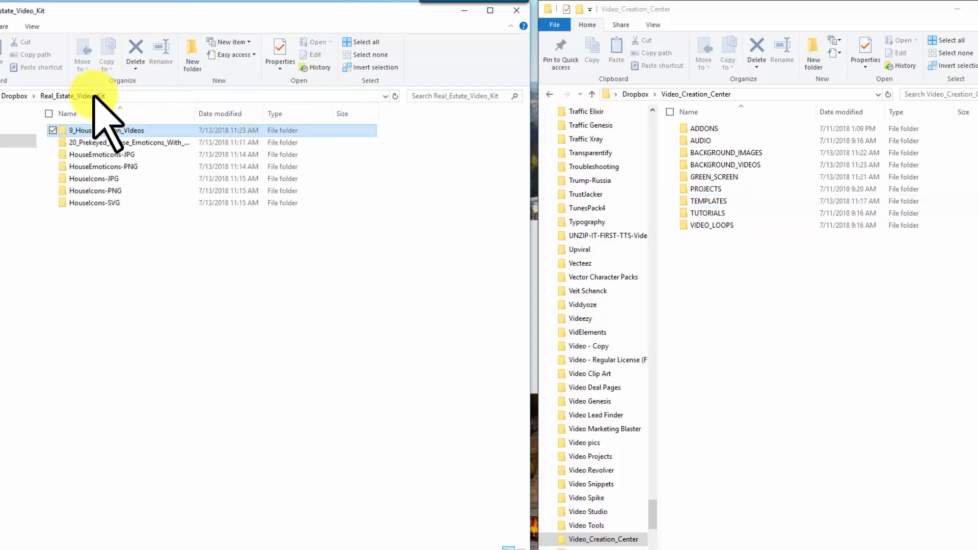
left_click(136, 48)
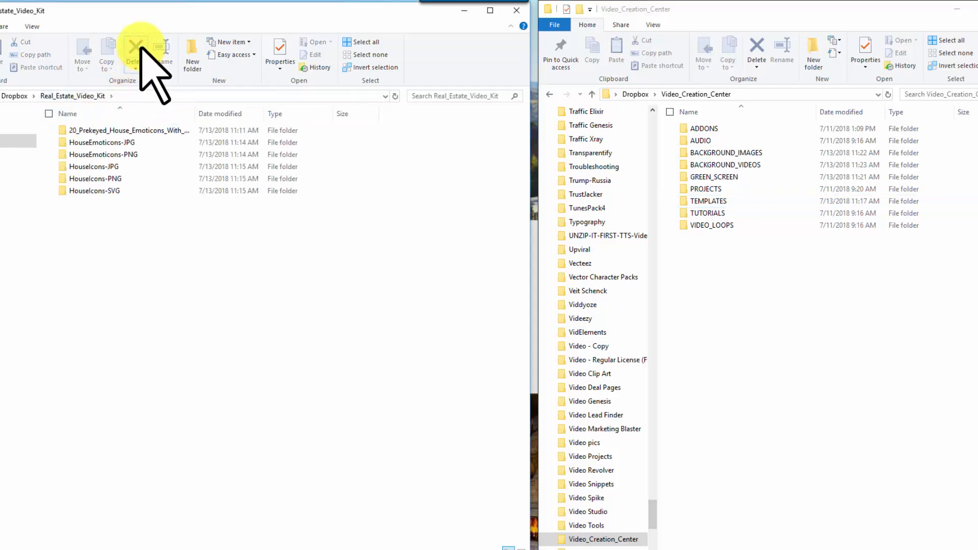
Move the nested 20_Prekeyed_House_Emoticons_With_Background folder into BACKGROUND_VIDEOS in Video_Creation_Center and delete its emptied parent folder from Real_Estate_Video_Kit
double_click(96, 131)
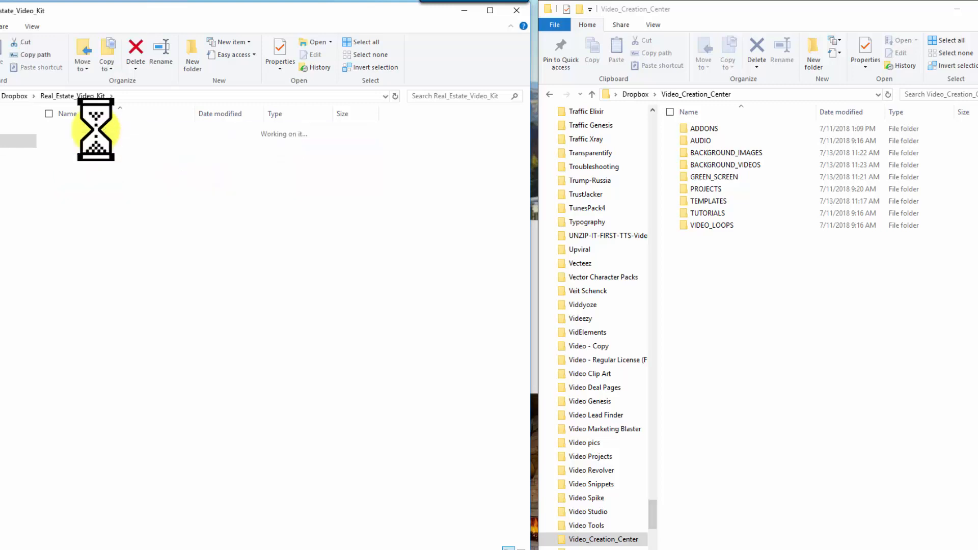
double_click(96, 131)
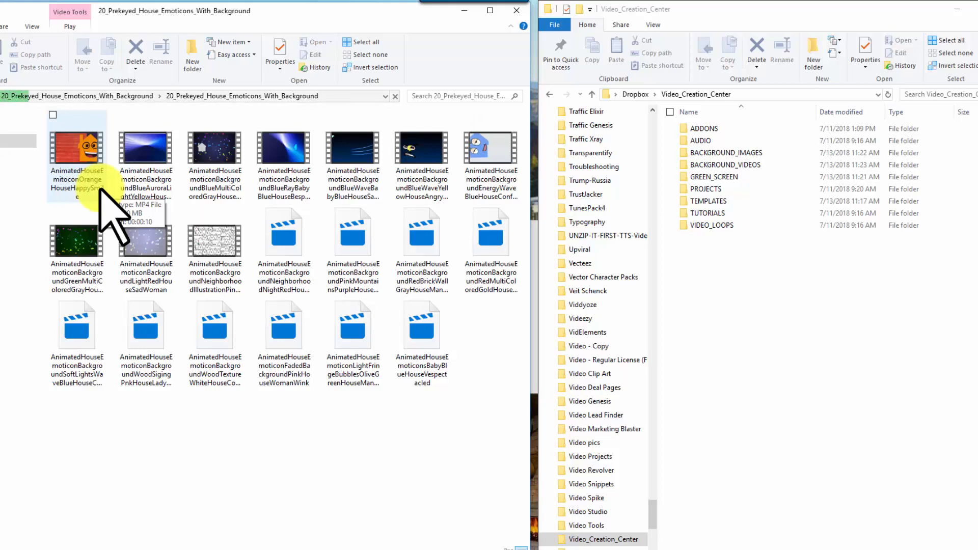
left_click(135, 96)
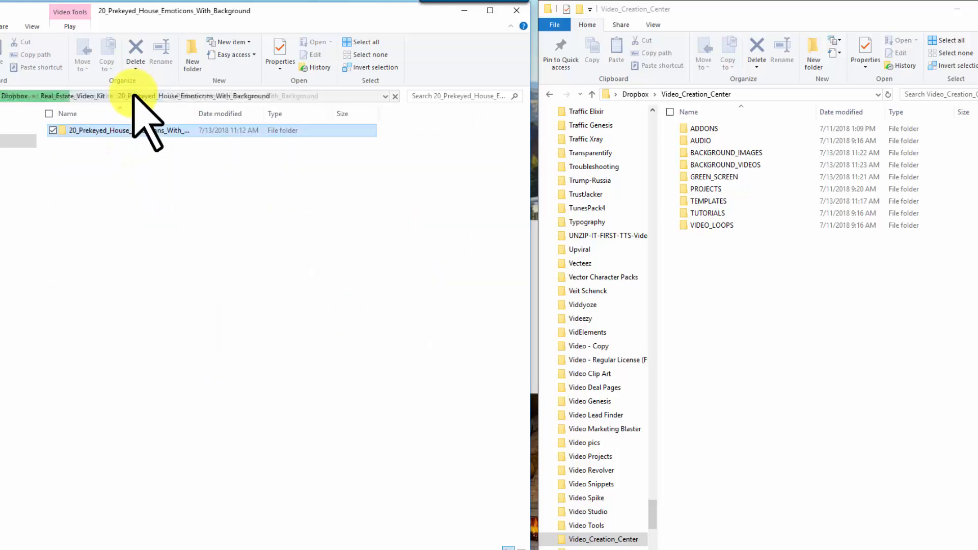
double_click(141, 131)
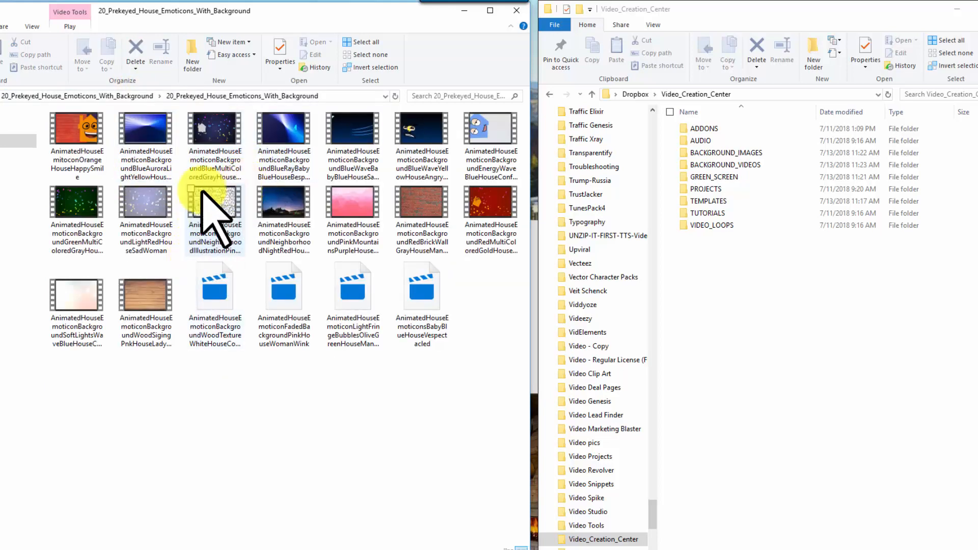
left_click(147, 97)
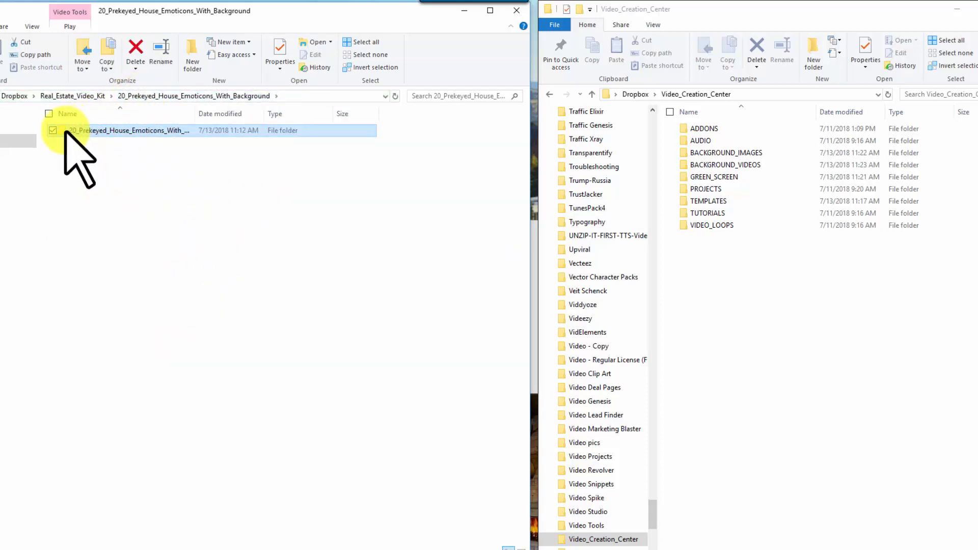
left_click_drag(76, 132, 725, 164)
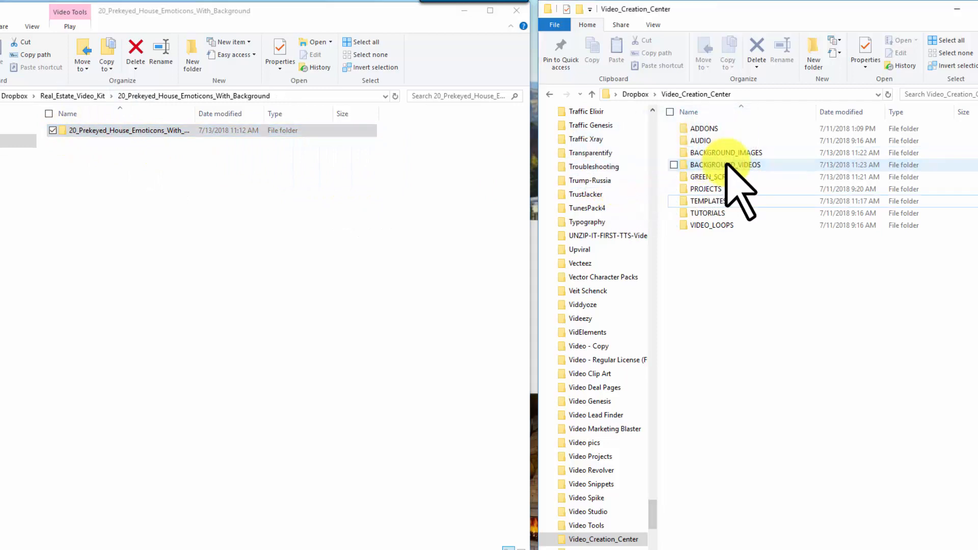
left_click(87, 95)
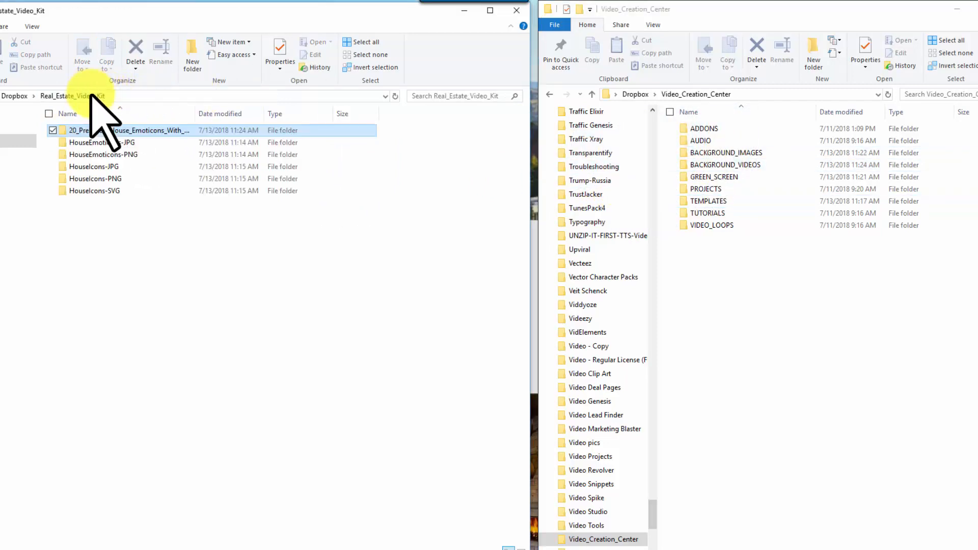
left_click(140, 47)
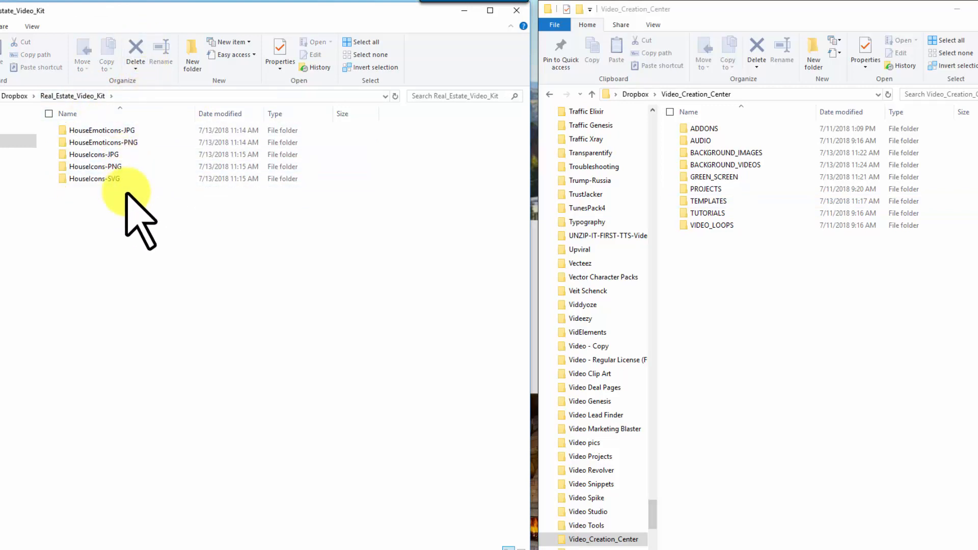
Check the images in the nested HouseEmoticons-PNG folder and move that folder into ADDONS in Video_Creation_Center
double_click(108, 142)
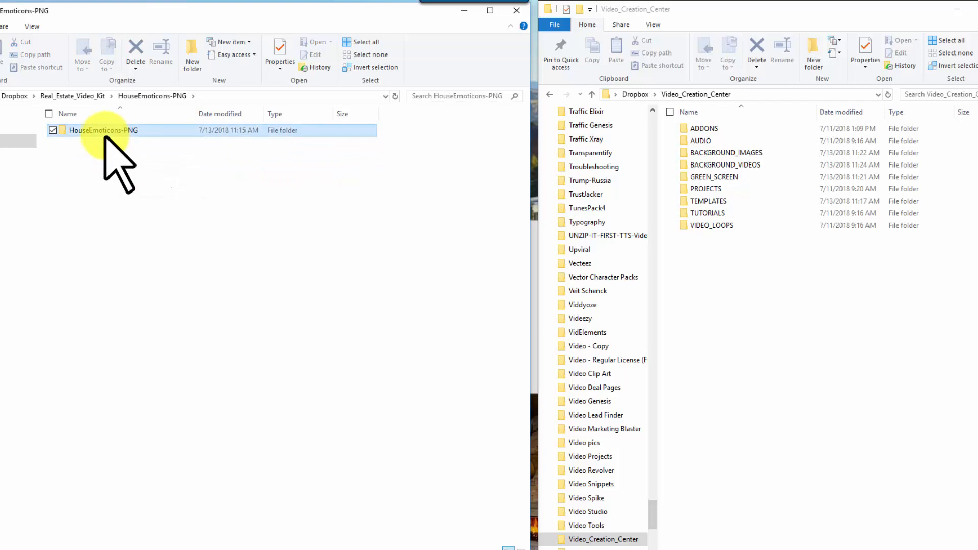
double_click(104, 133)
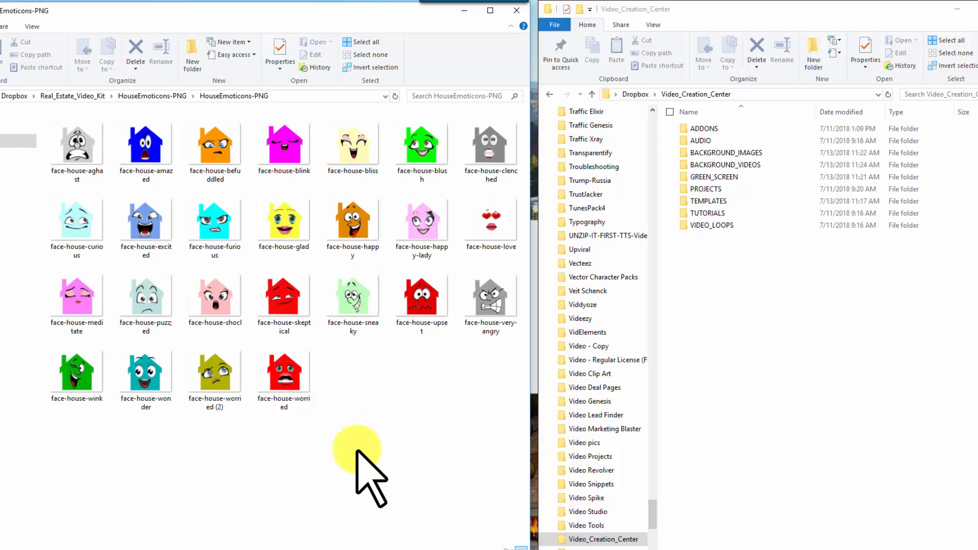
left_click(162, 97)
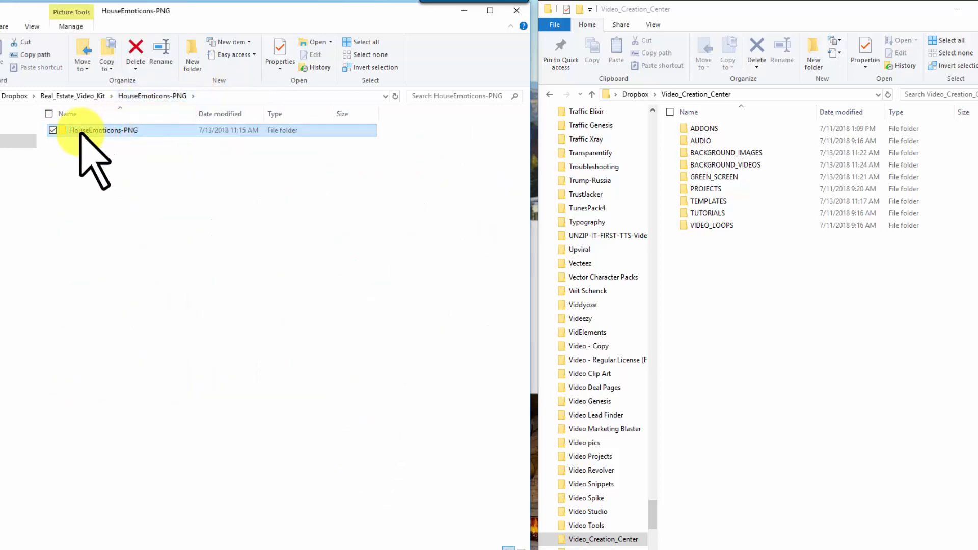
left_click_drag(80, 133, 722, 129)
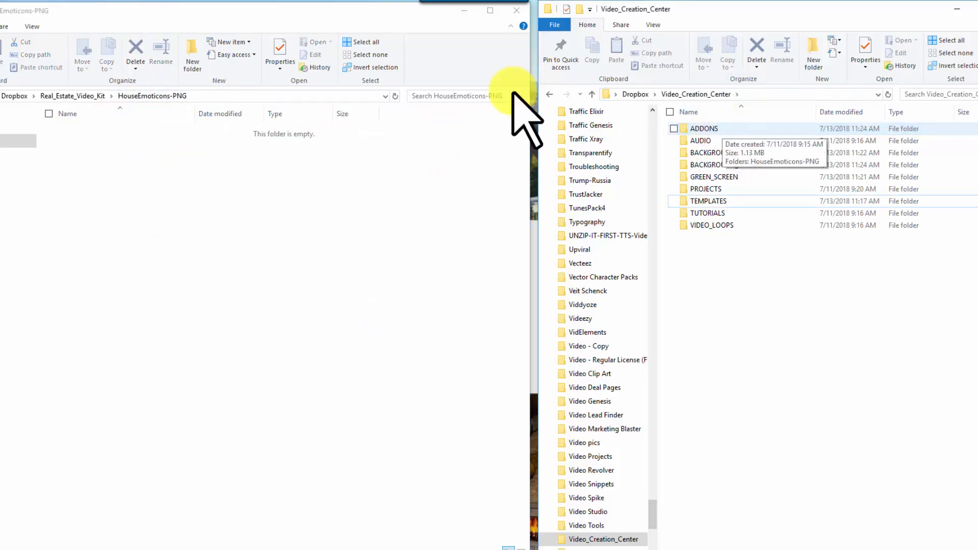
Check the images in the nested HouseEmoticons-JPG folder and move that folder into ADDONS in Video_Creation_Center
left_click(86, 96)
left_click(90, 131)
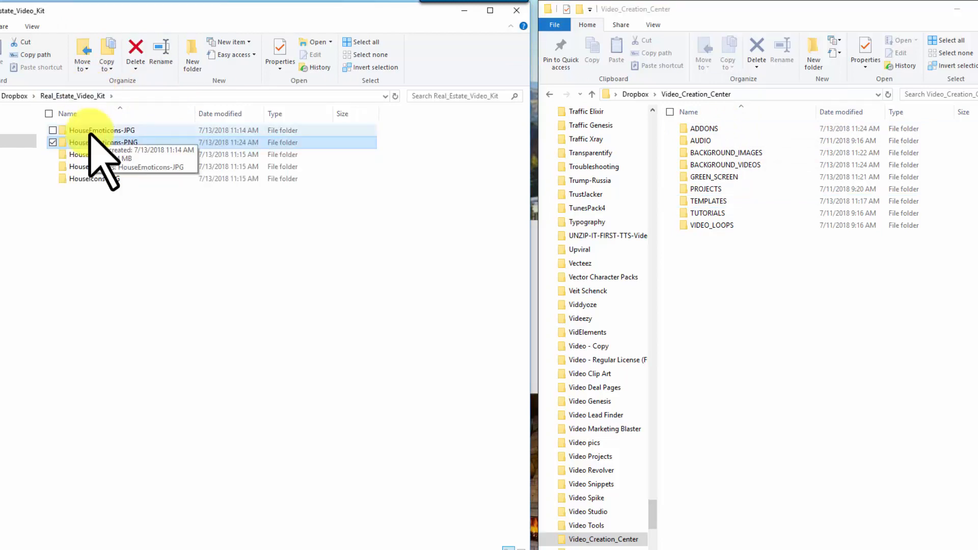
double_click(90, 131)
double_click(93, 132)
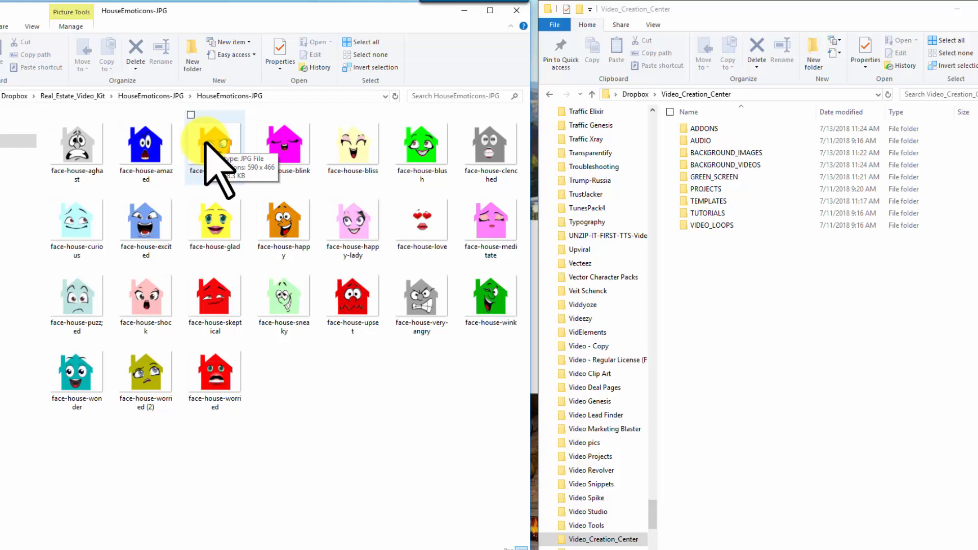
left_click(153, 96)
left_click_drag(63, 131, 741, 133)
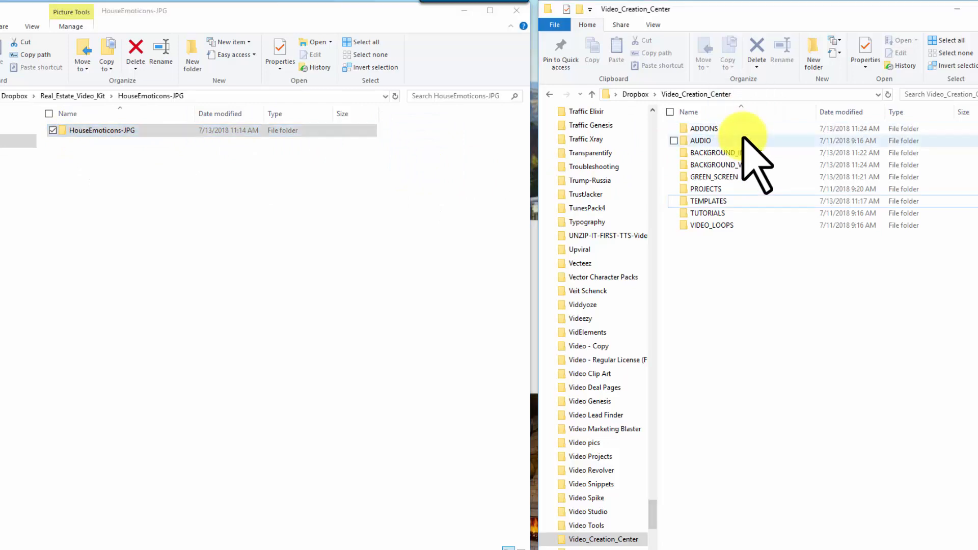
Check the contents of the outer HouseEmoticons-PNG folder and delete the emptied HouseEmoticons-JPG and HouseEmoticons-PNG folders from Real_Estate_Video_Kit
left_click(77, 96)
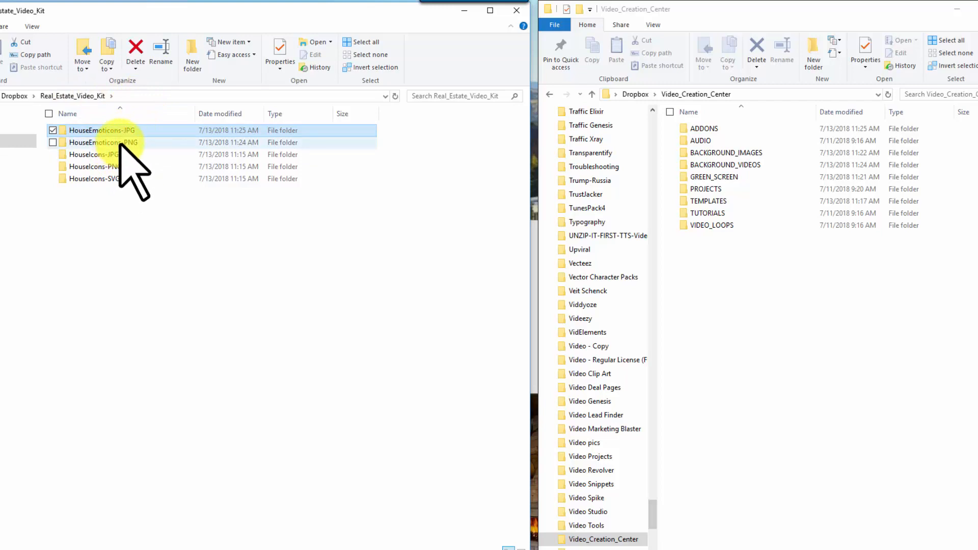
left_click(120, 143)
double_click(120, 143)
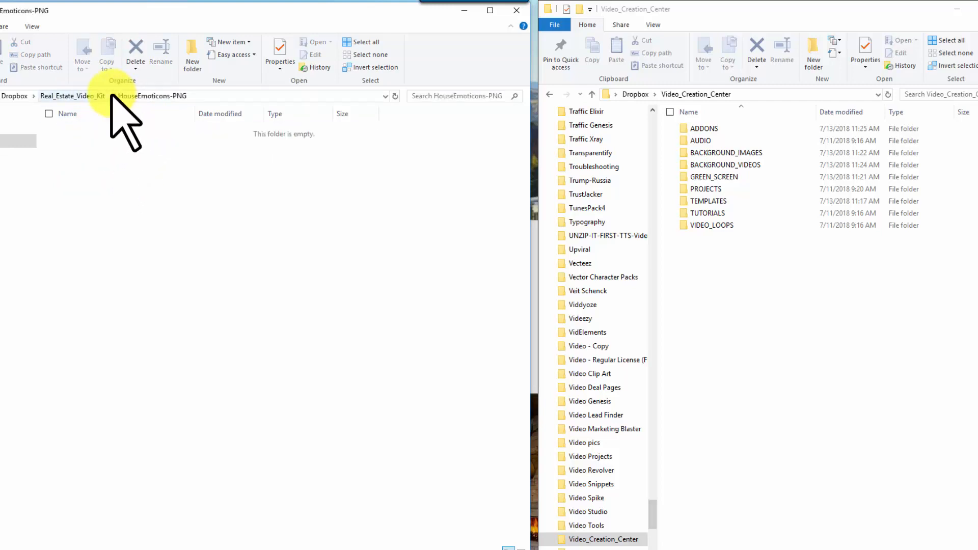
left_click(92, 96)
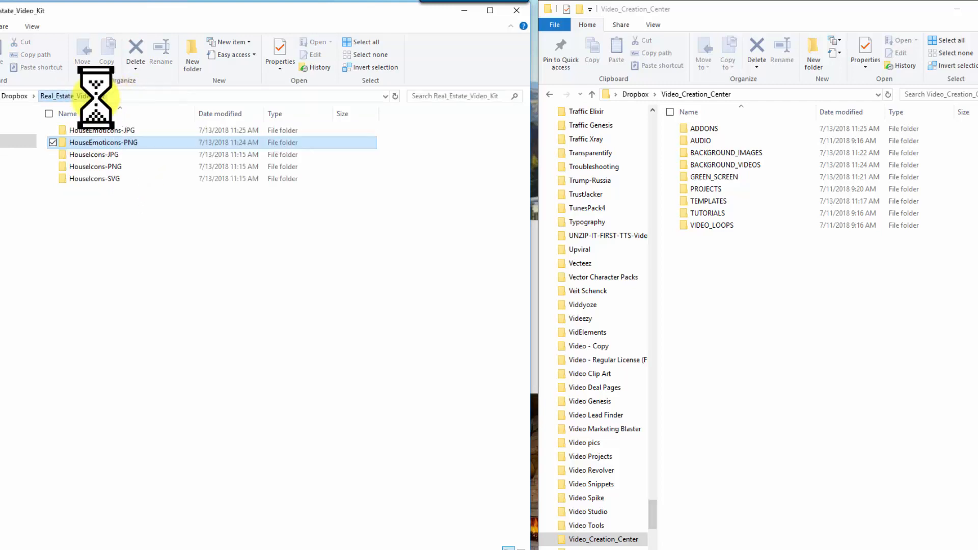
left_click(121, 132, "ctrl")
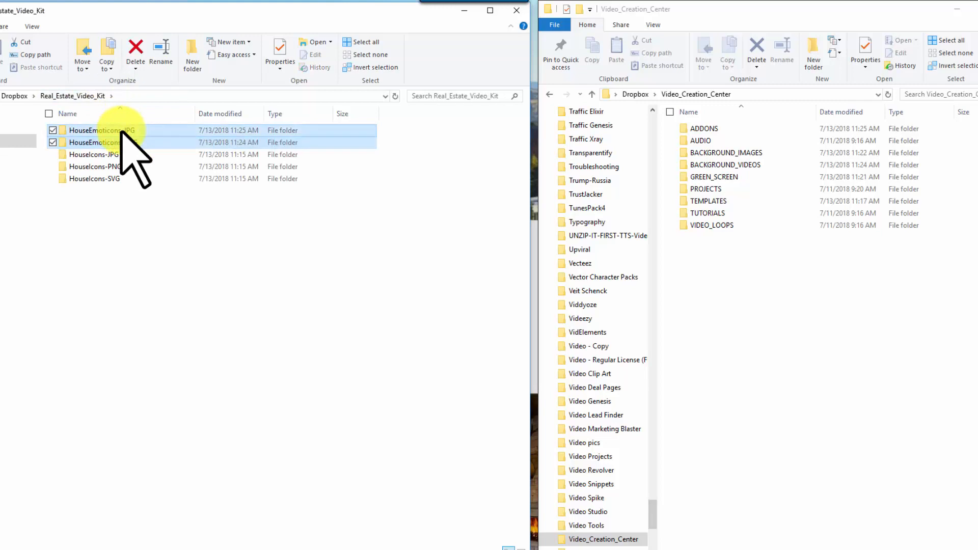
left_click(136, 51)
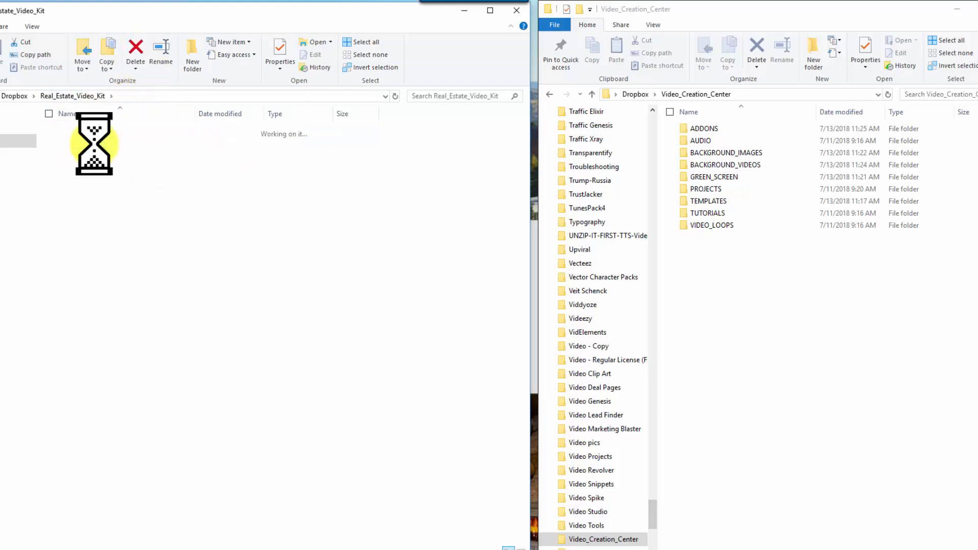
Move the nested HouseIcons-PNG folder into ADDONS in Video_Creation_Center and delete its emptied parent folder from Real_Estate_Video_Kit
double_click(91, 130)
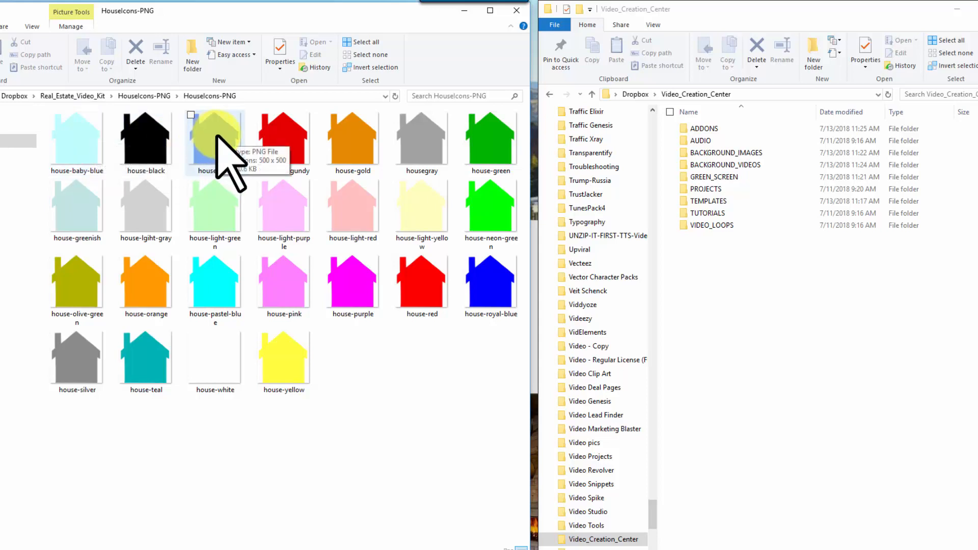
left_click(156, 98)
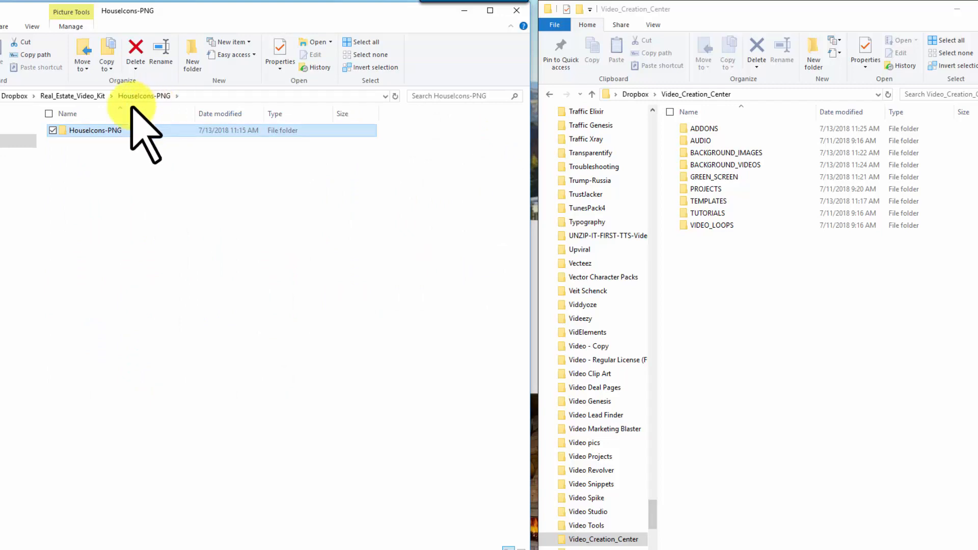
left_click_drag(65, 130, 713, 130)
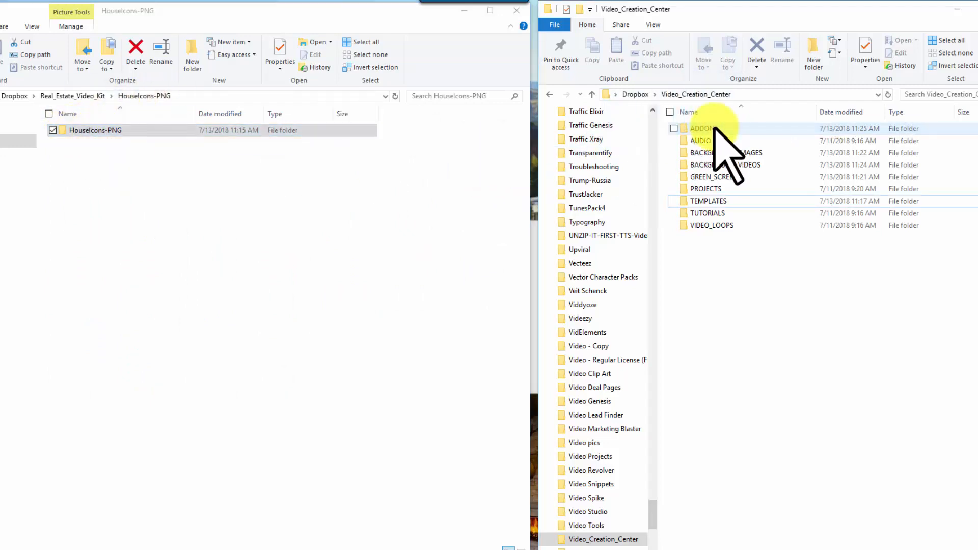
left_click(89, 96)
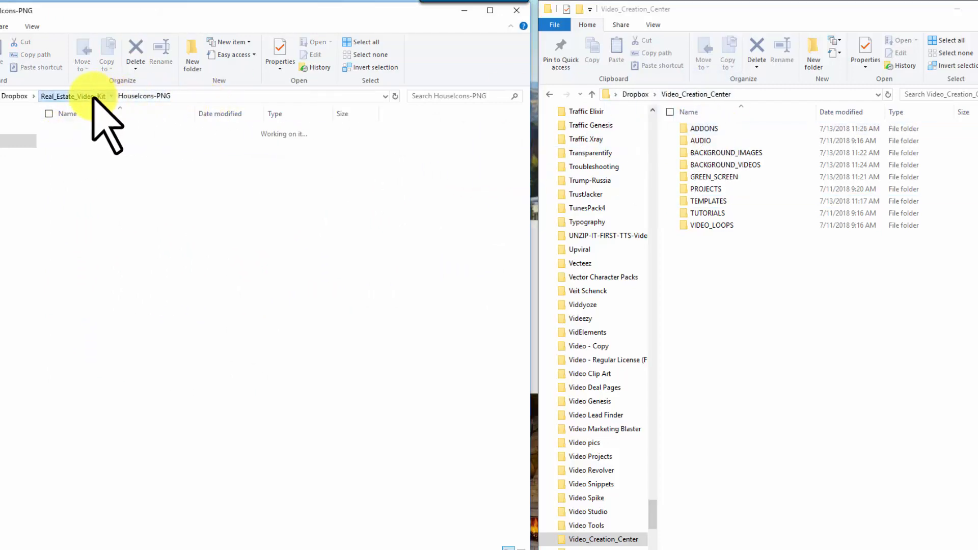
left_click(135, 51)
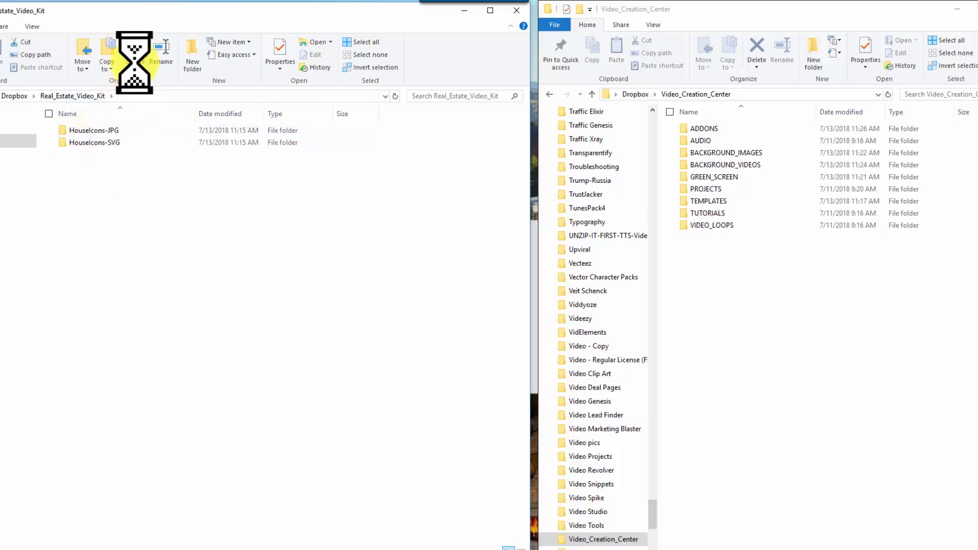
Move the nested HouseIcons-JPG folder into ADDONS in Video_Creation_Center and delete its emptied parent folder from Real_Estate_Video_Kit
double_click(87, 130)
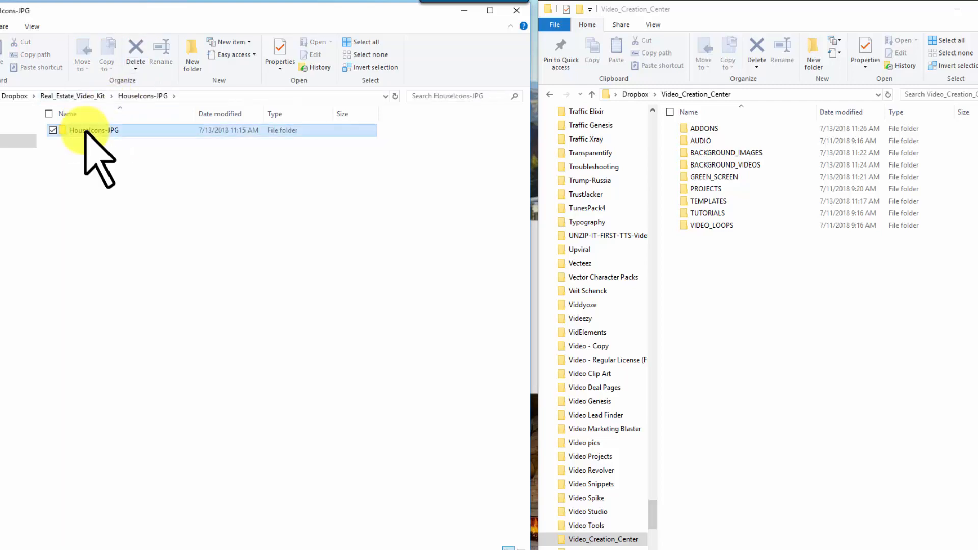
double_click(84, 130)
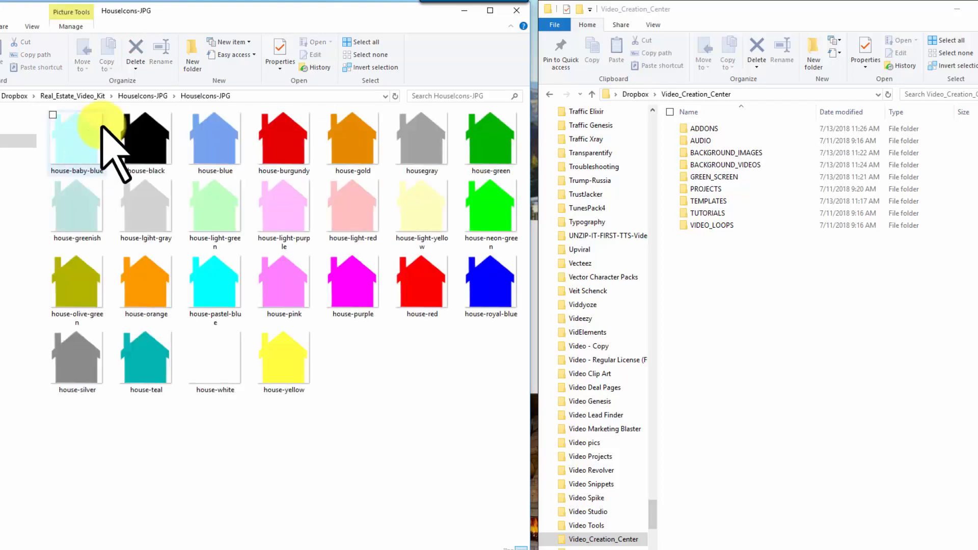
left_click(136, 97)
left_click_drag(65, 131, 697, 131)
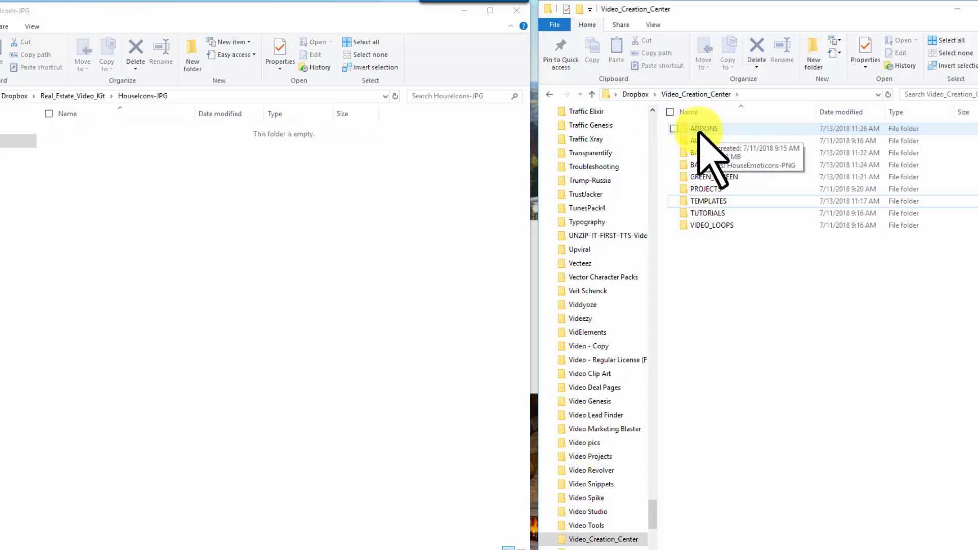
left_click(79, 96)
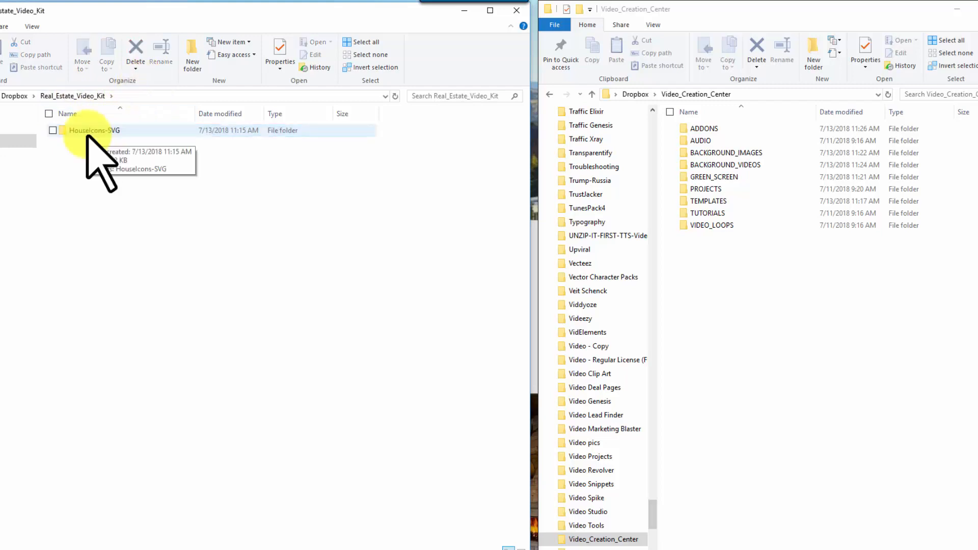
Move the nested HouseIcons-SVG folder into ADDONS in Video_Creation_Center and delete its emptied parent folder from Real_Estate_Video_Kit
double_click(88, 134)
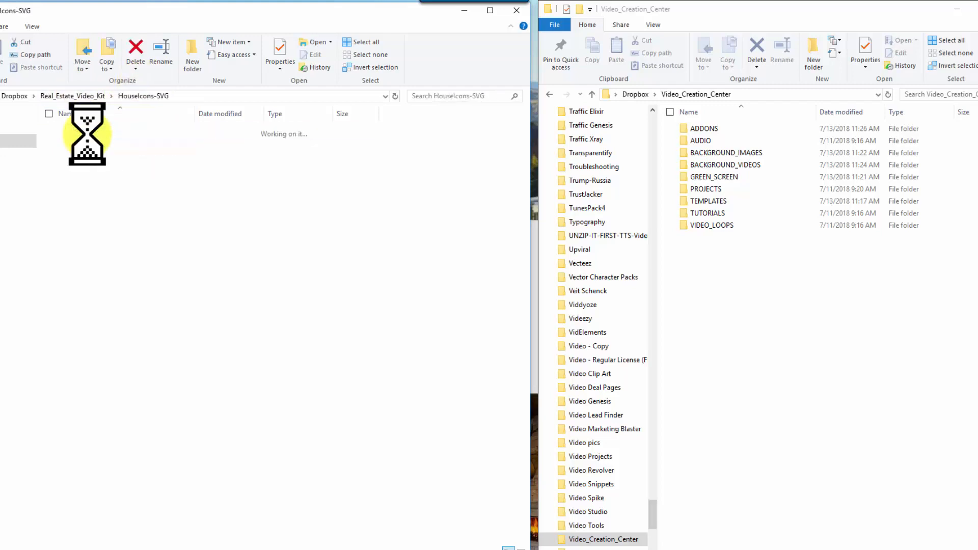
double_click(88, 133)
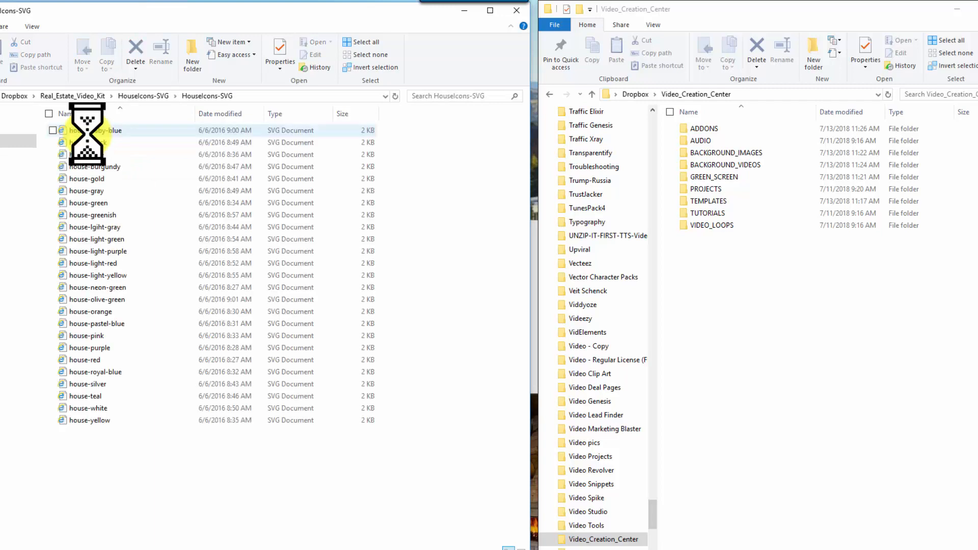
left_click(144, 97)
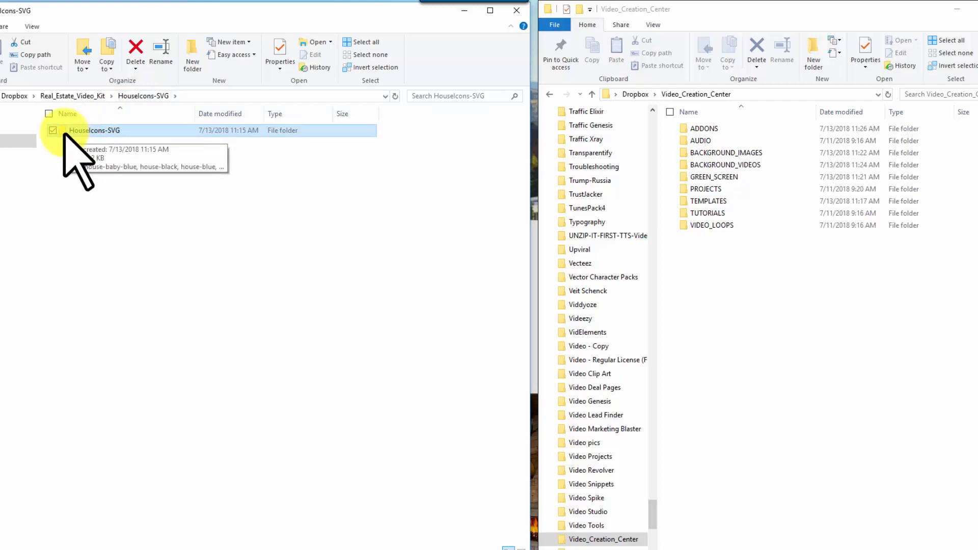
left_click_drag(80, 131, 700, 126)
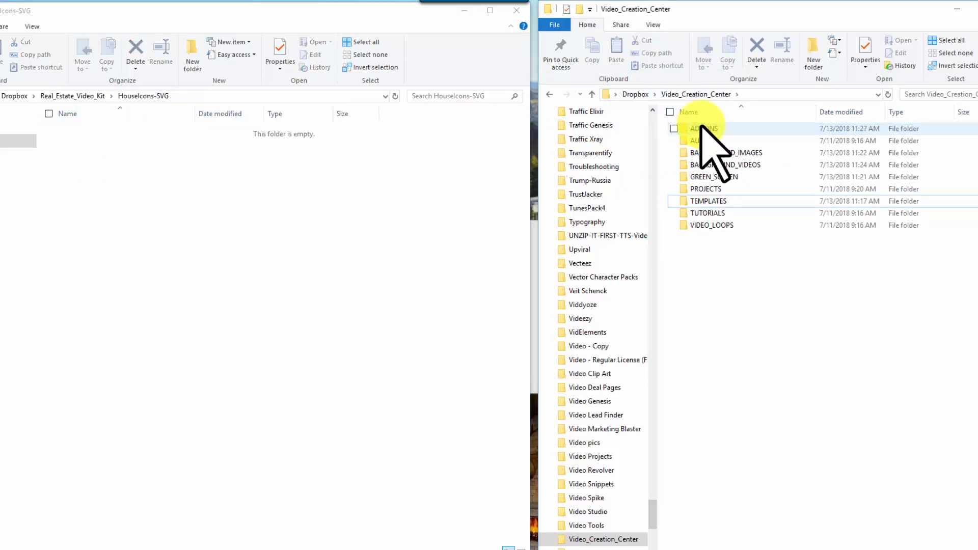
left_click(94, 96)
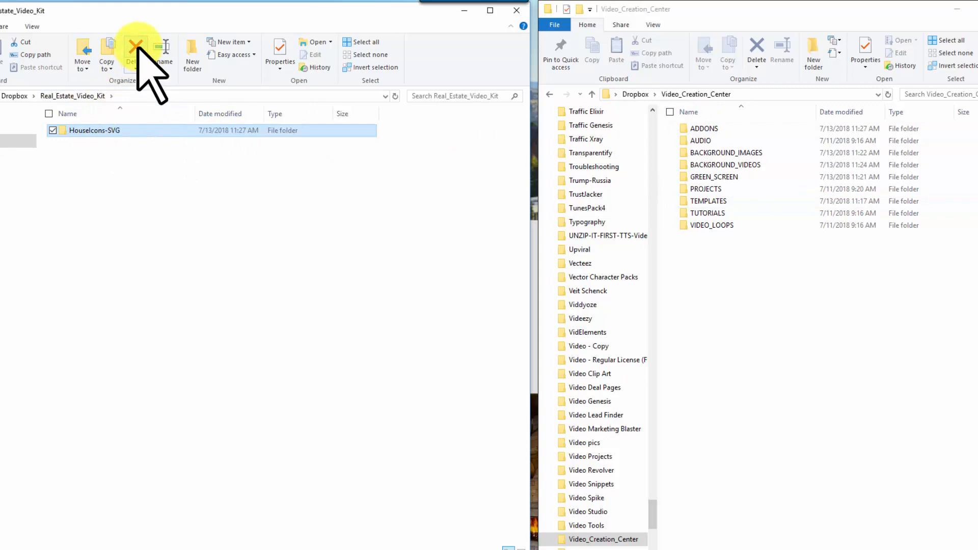
left_click(135, 49)
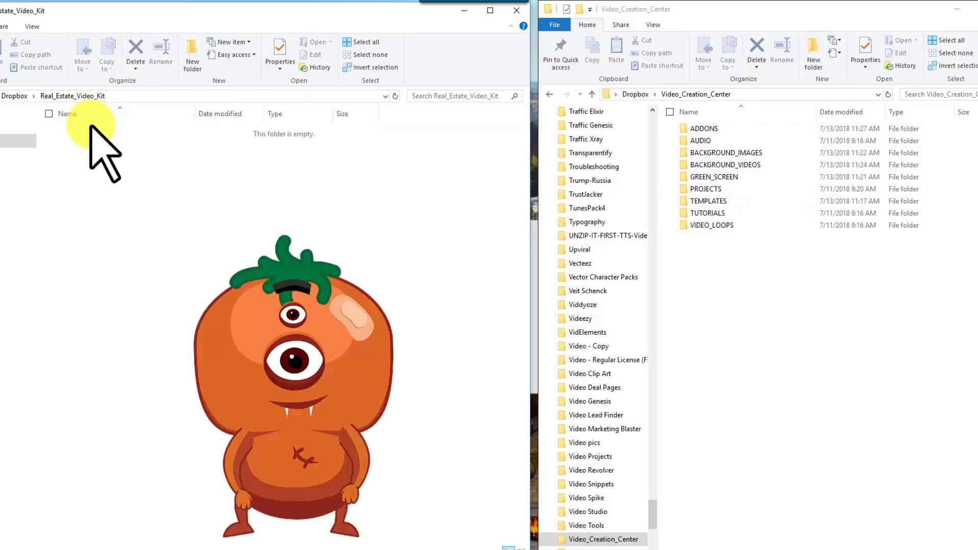